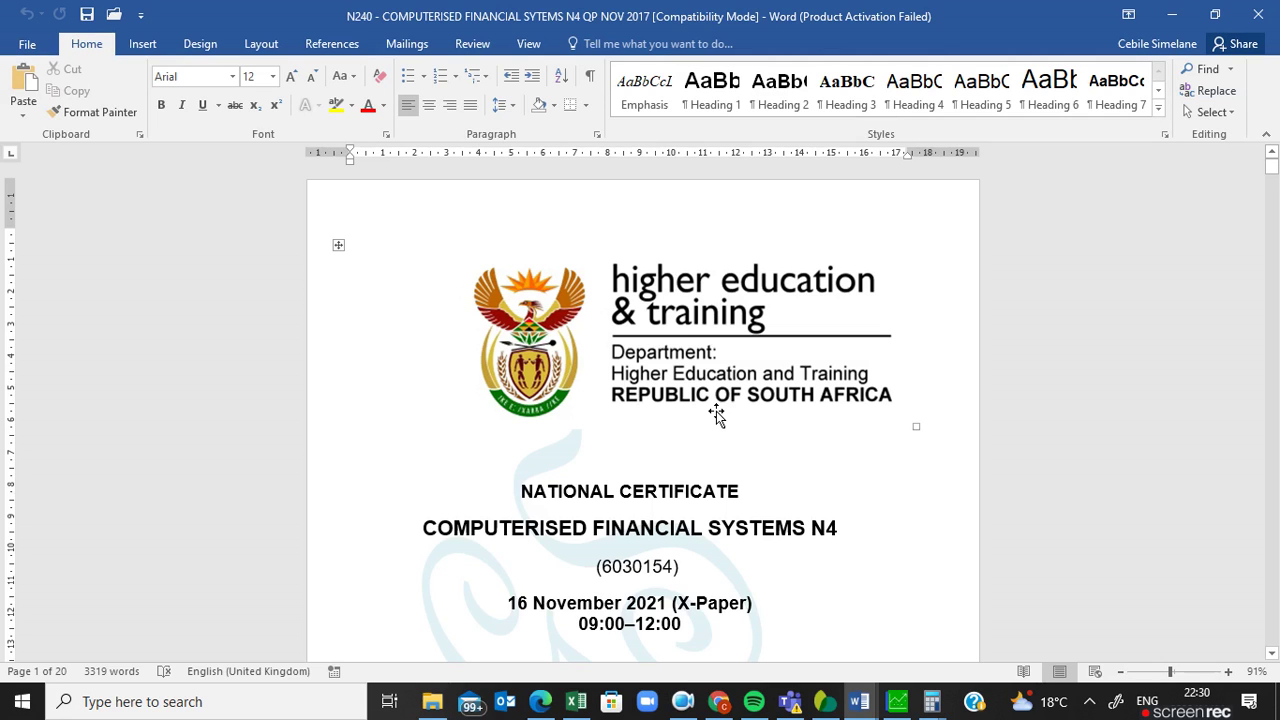
- Switch from the Word exam paper to Pastel Partner, showing its four-account Customers list
{"action": "left_click", "coordinate": [894, 706]}
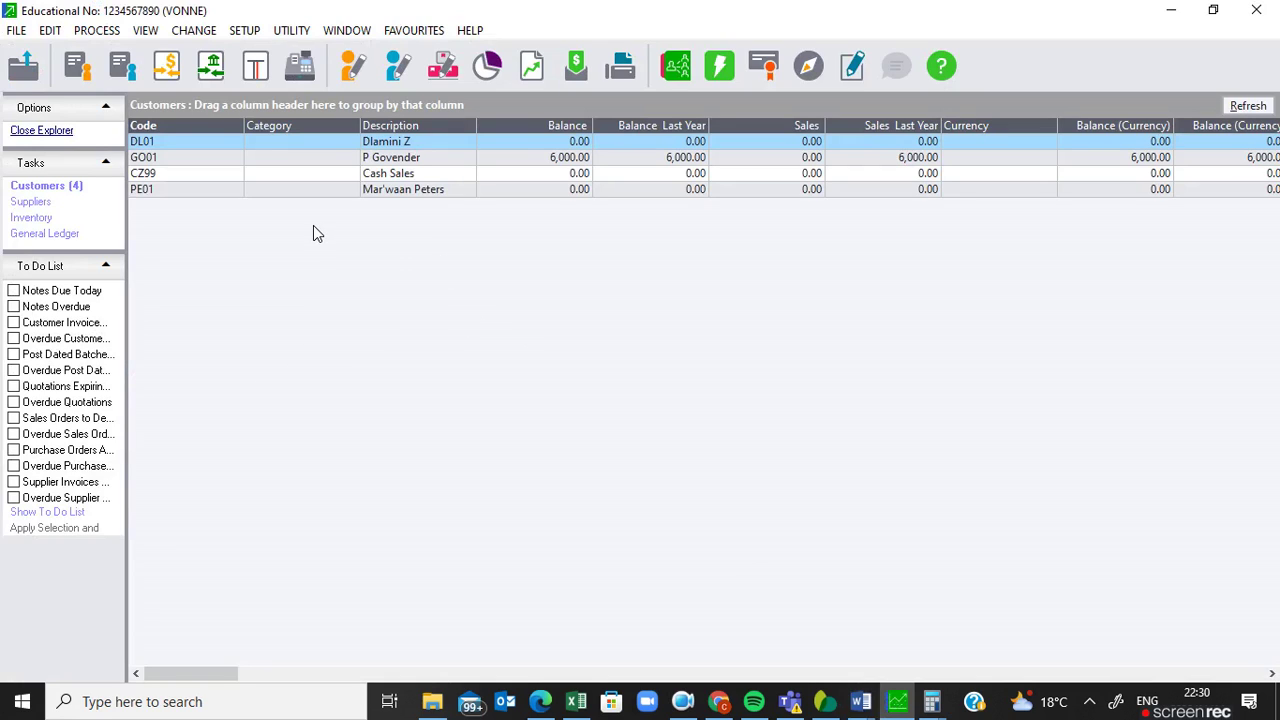
{"action": "left_click", "coordinate": [96, 30]}
{"action": "mouse_move", "coordinate": [122, 76]}
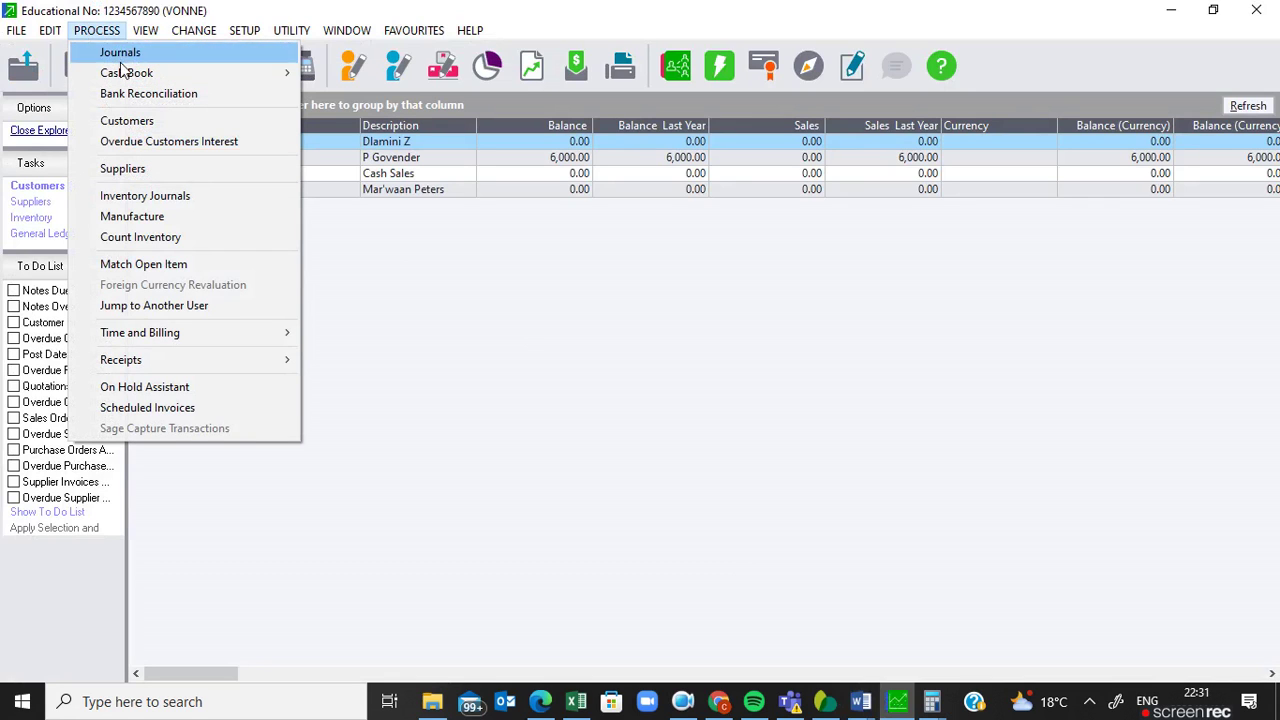
{"action": "mouse_move", "coordinate": [161, 73]}
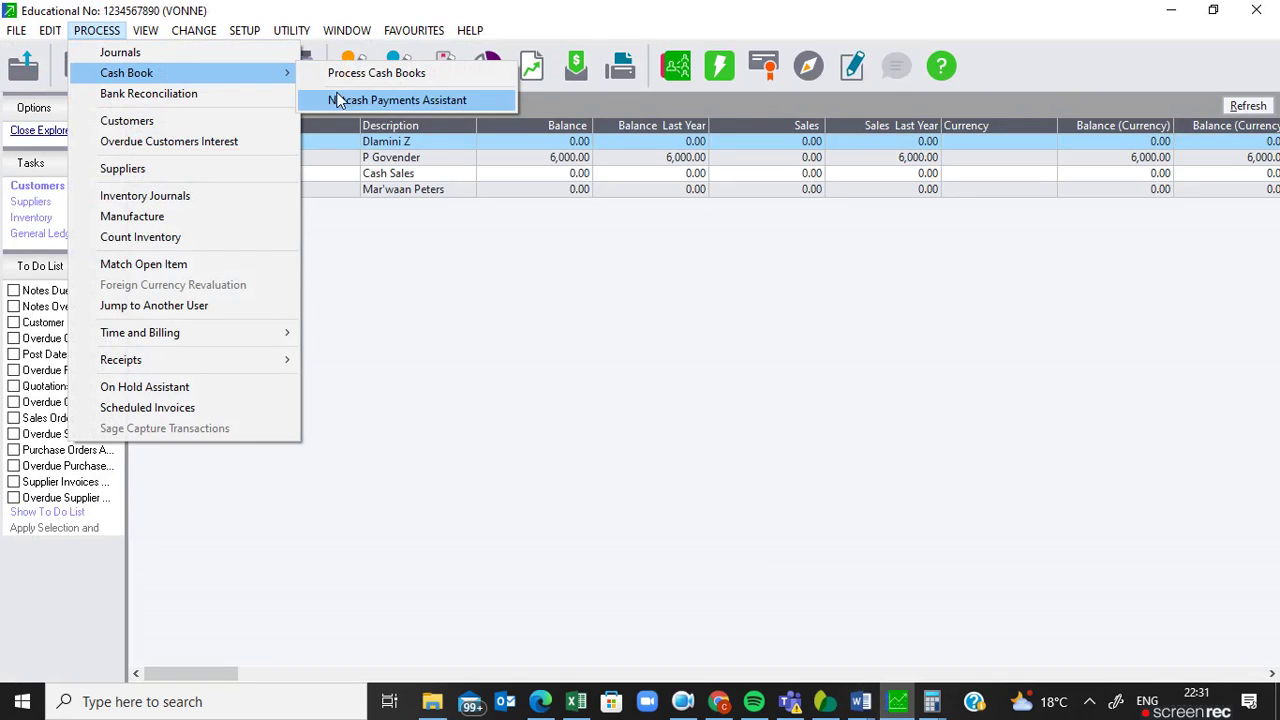
{"action": "left_click", "coordinate": [387, 82]}
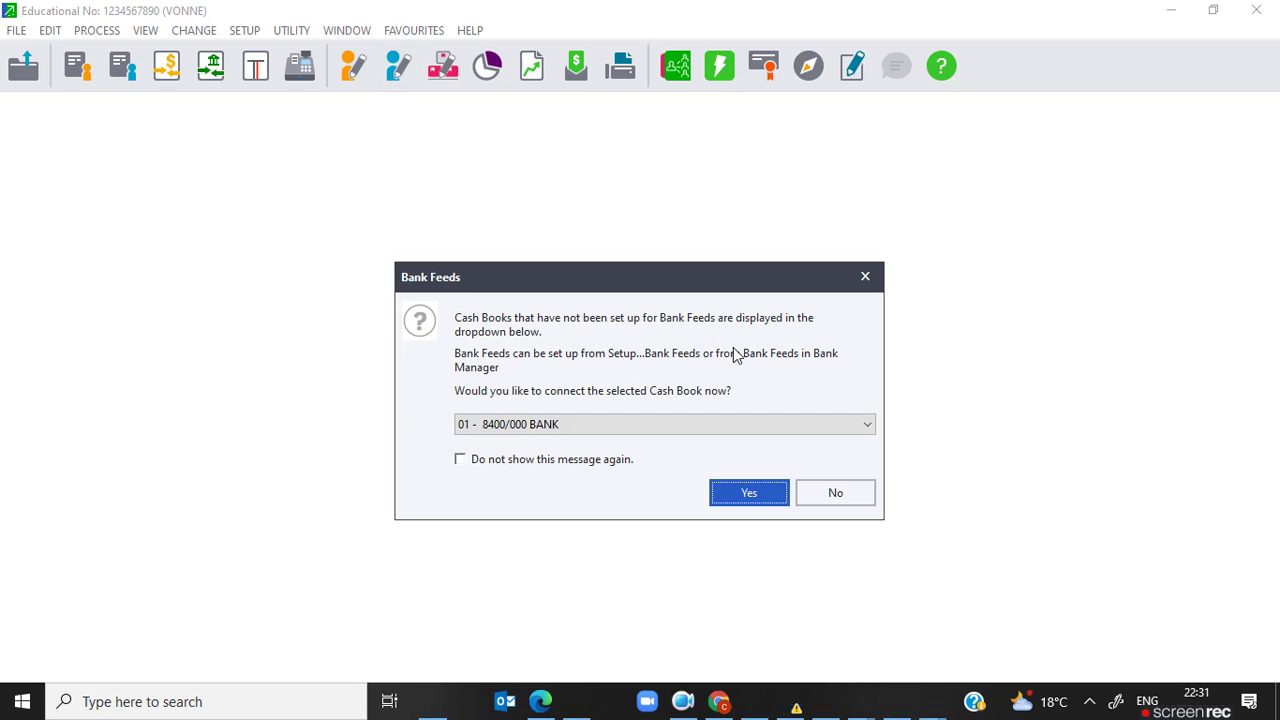
{"action": "left_click", "coordinate": [836, 494]}
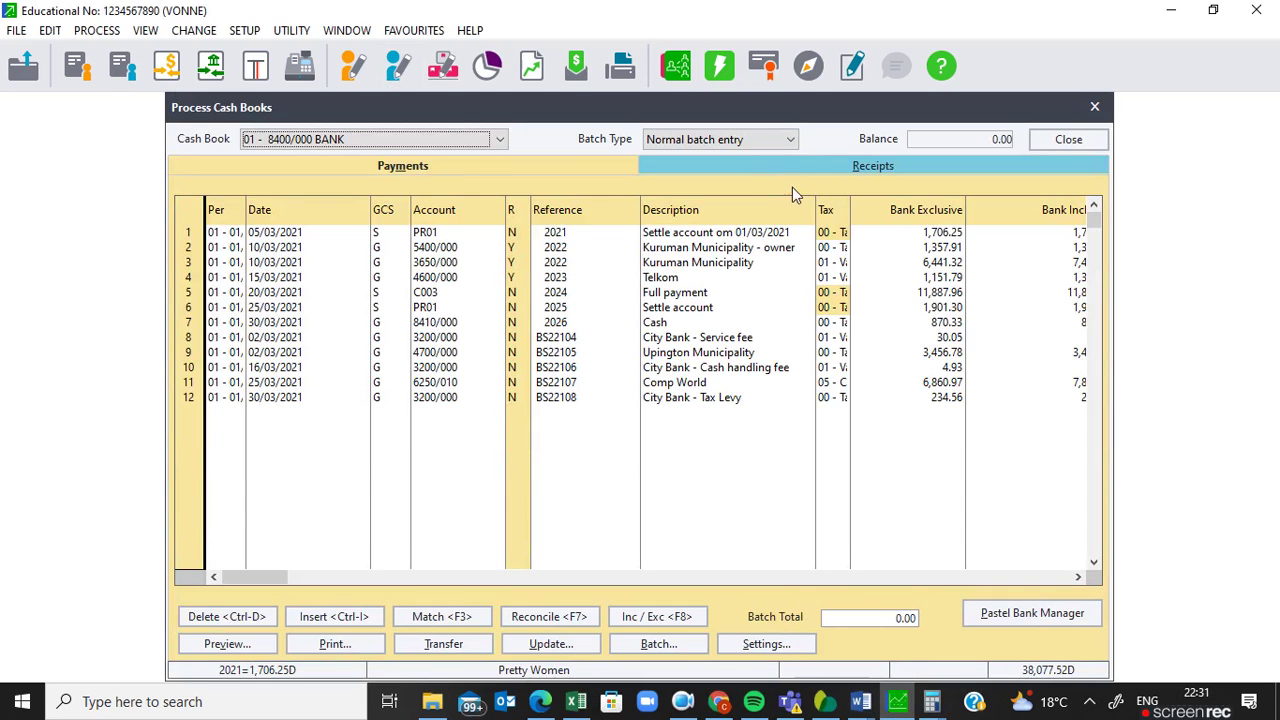
{"action": "left_click", "coordinate": [795, 170]}
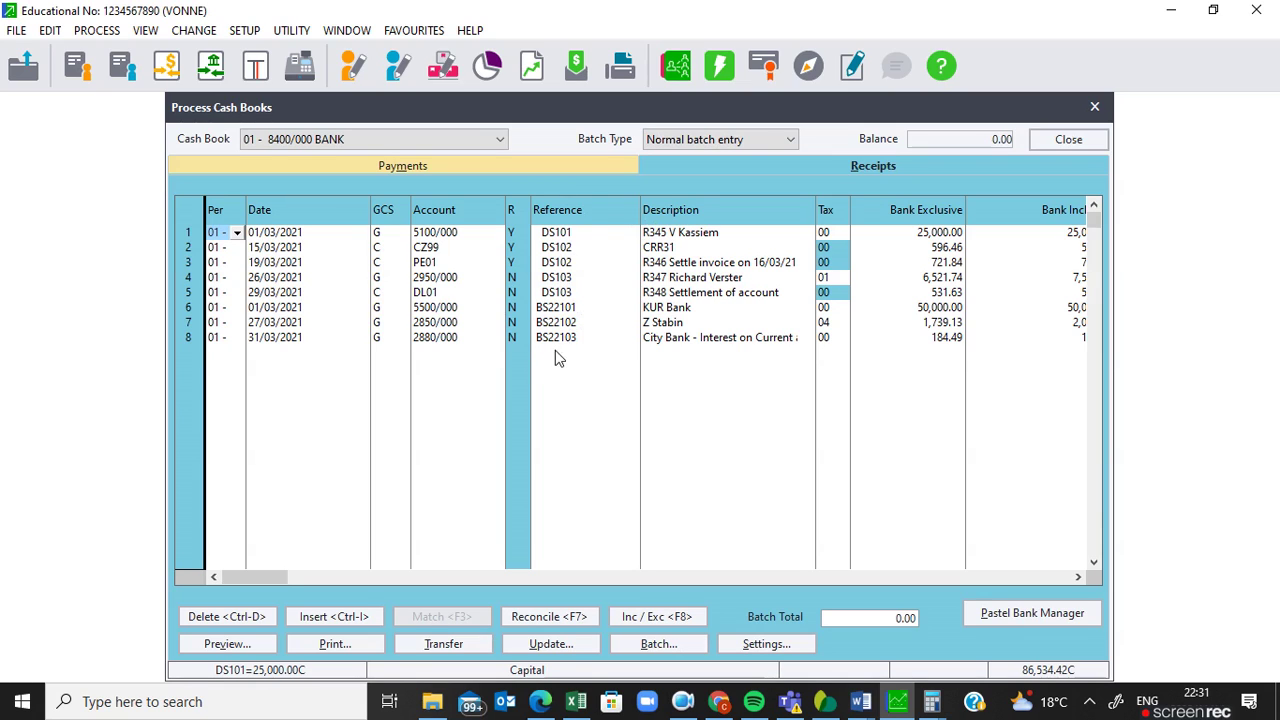
{"action": "left_click", "coordinate": [580, 168]}
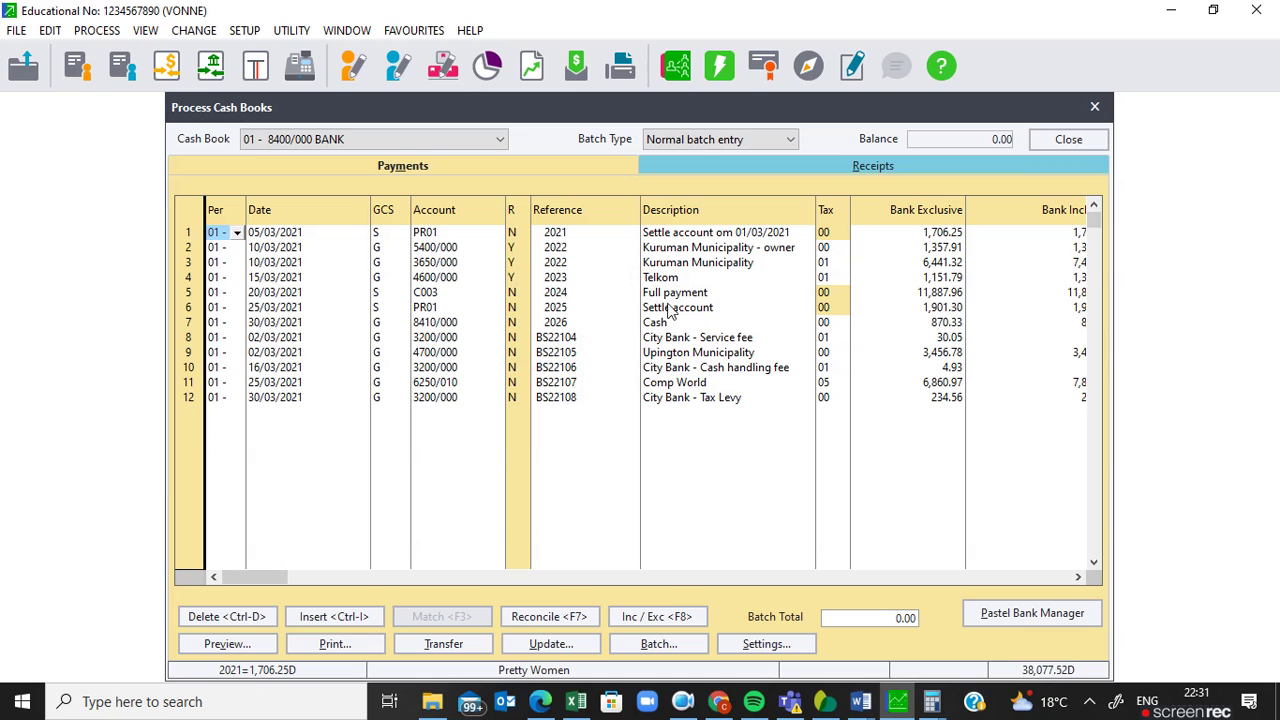
{"action": "left_click", "coordinate": [1066, 141]}
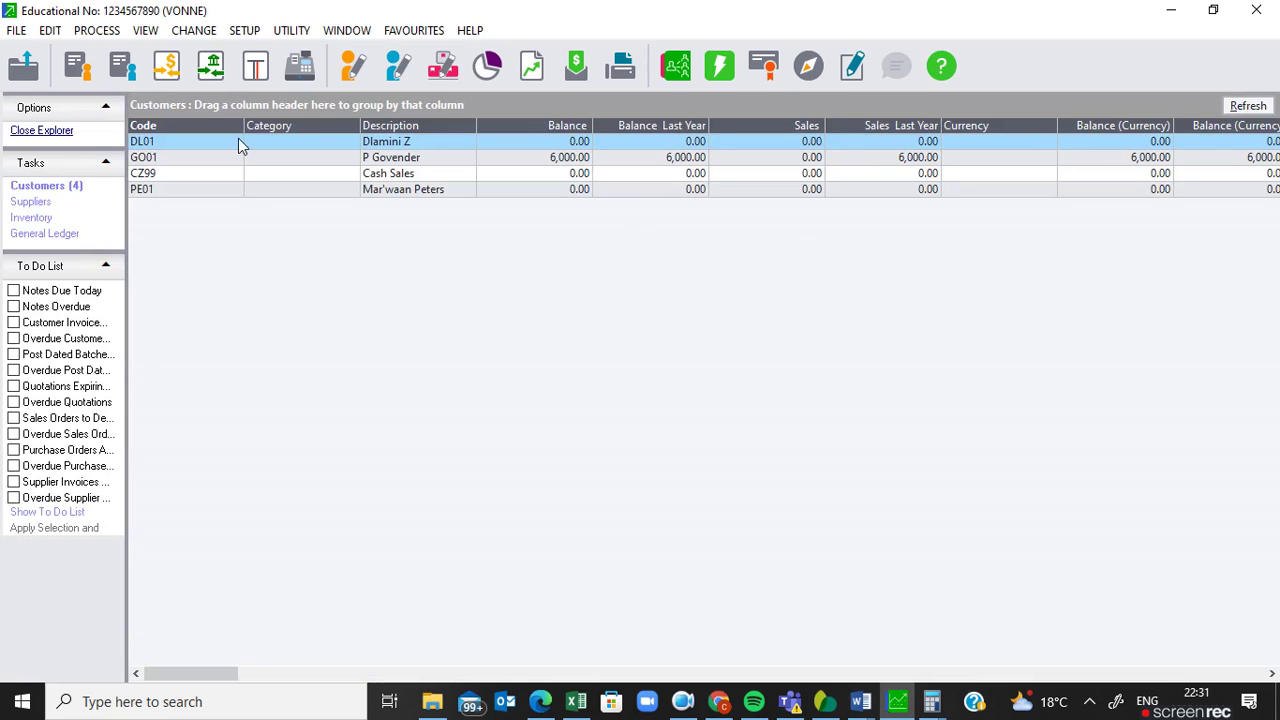
- Start the Bank Reconciliation assistant for cash book 01, March 2021, statement balance 56,791.11
{"action": "left_click", "coordinate": [97, 33]}
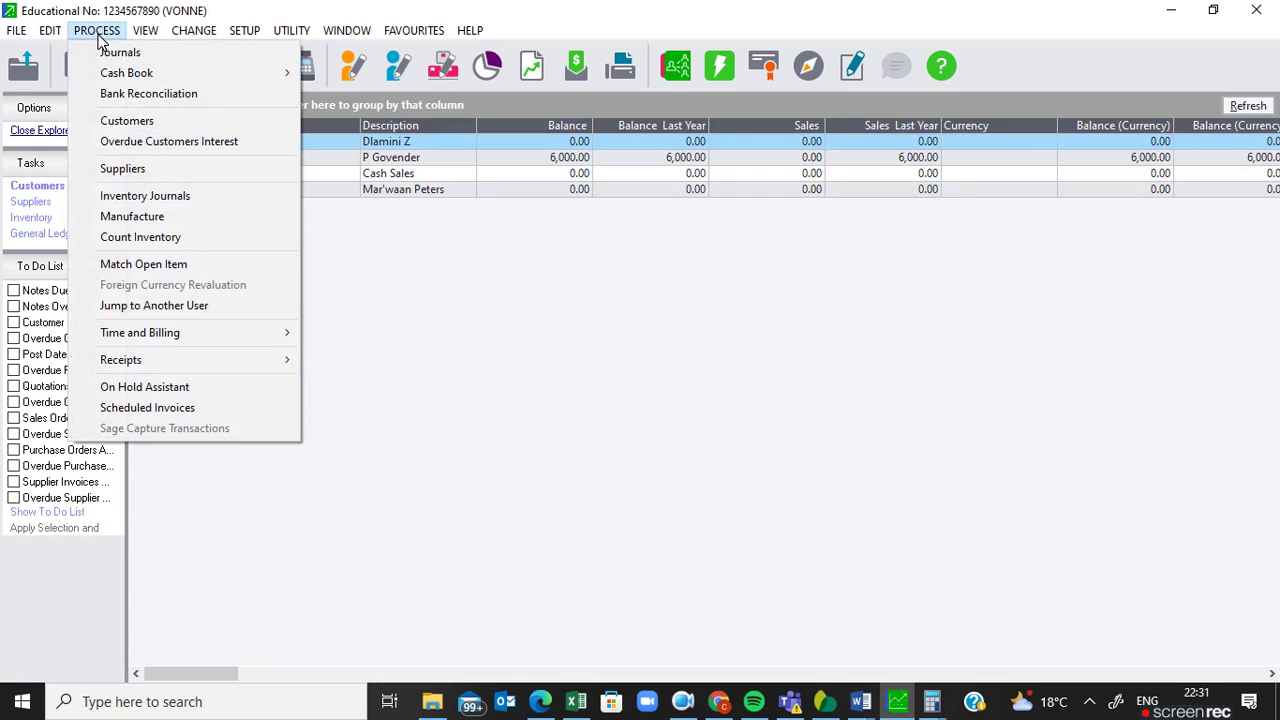
{"action": "left_click", "coordinate": [122, 96]}
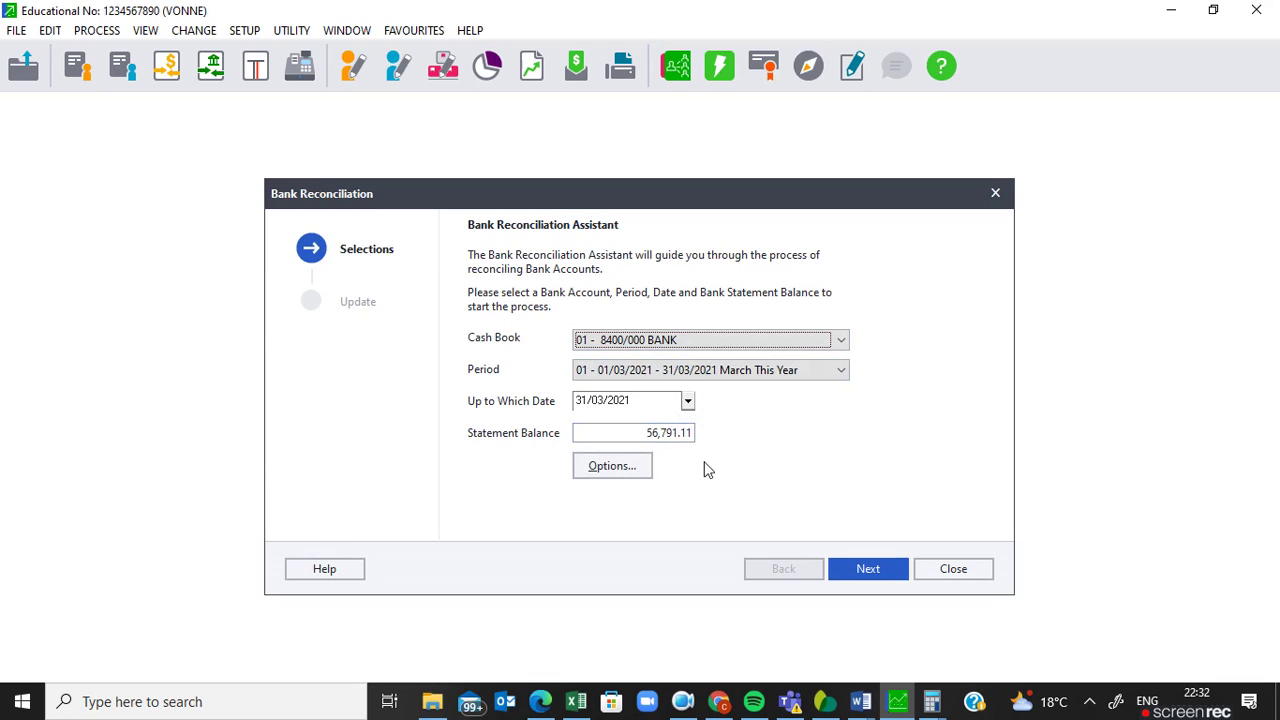
- Move on to transaction matching and mark BS22101 (50,000.00) and BS22102 (2,000.00) reconciled
{"action": "left_click", "coordinate": [864, 570]}
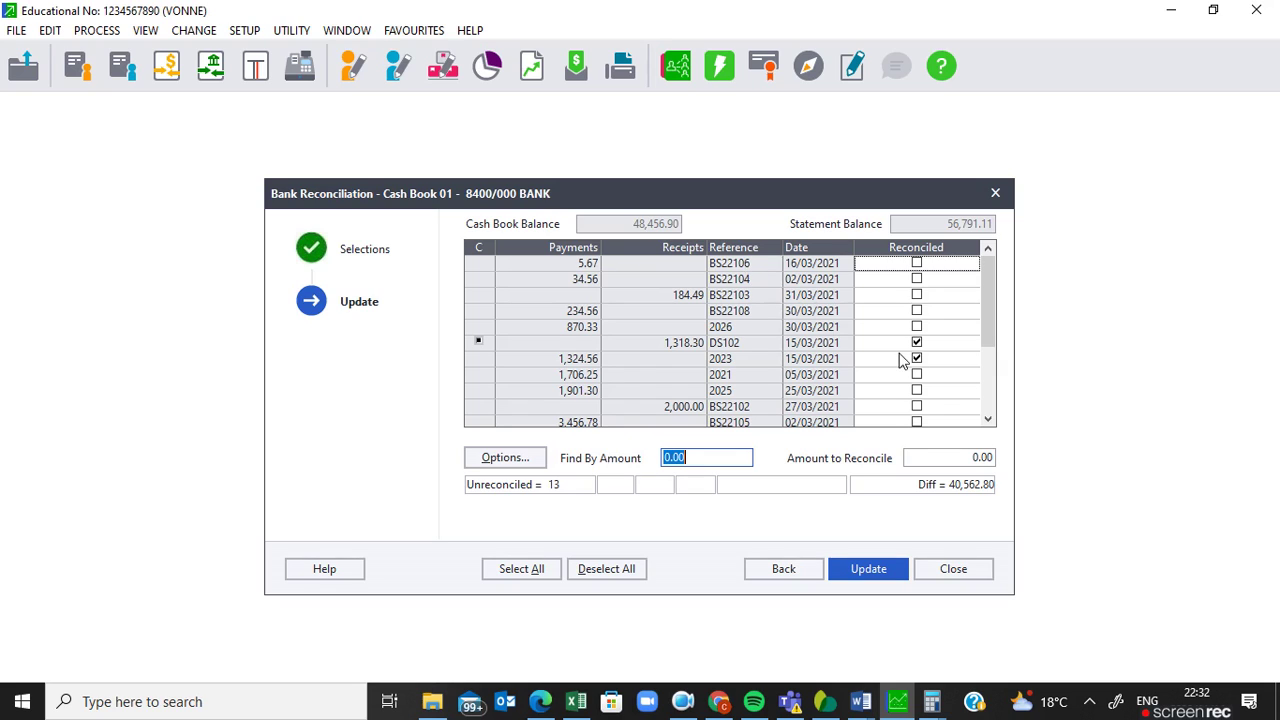
{"action": "left_click_drag", "start_coordinate": [987, 328], "coordinate": [991, 417]}
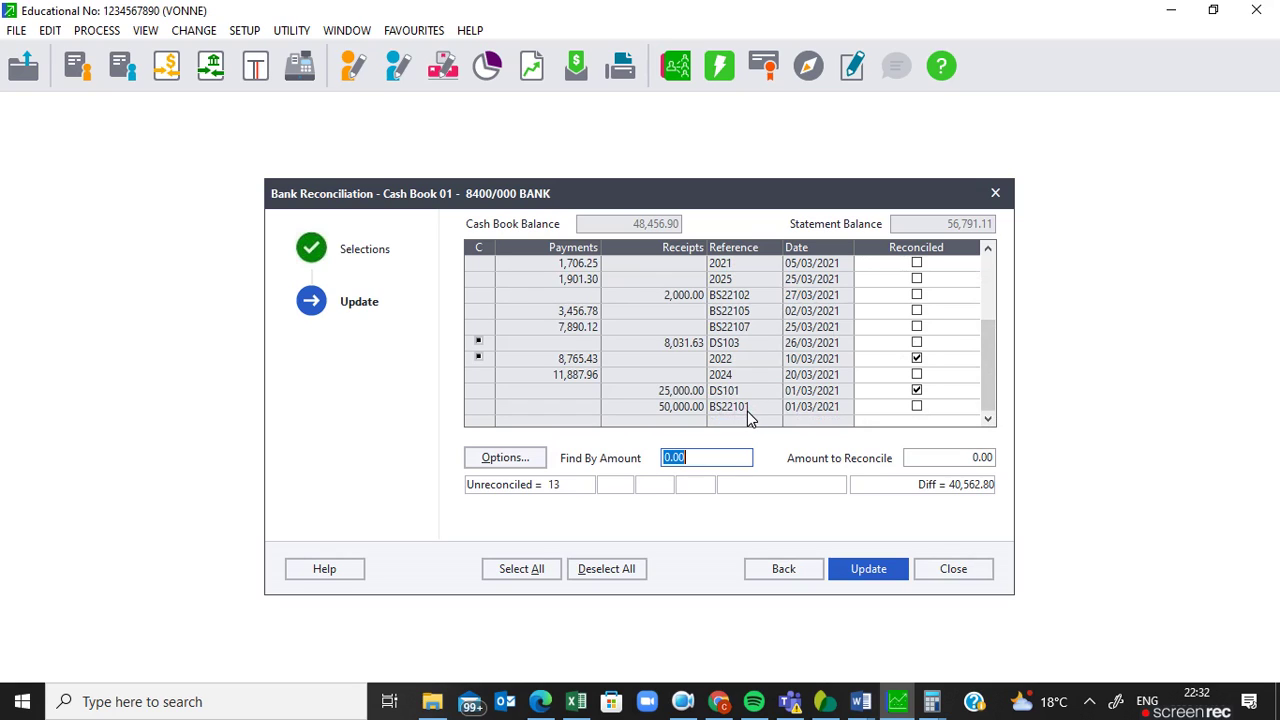
{"action": "left_click", "coordinate": [917, 407]}
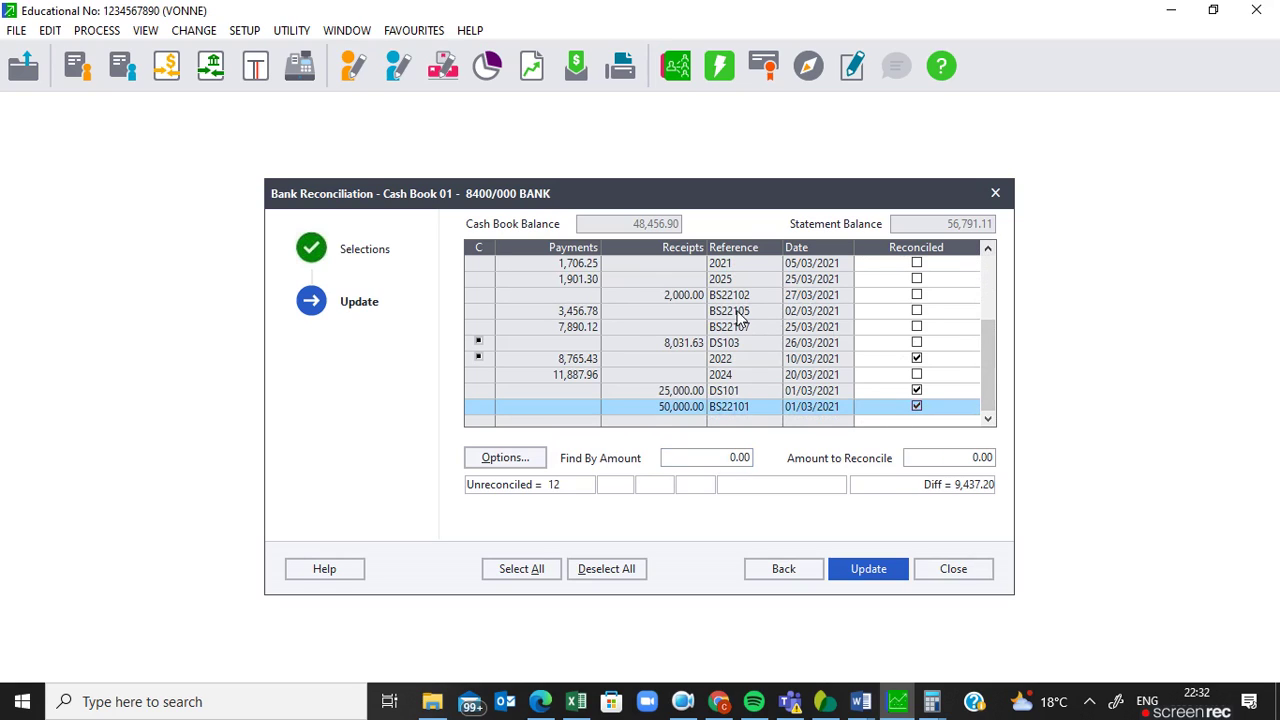
{"action": "left_click", "coordinate": [917, 295]}
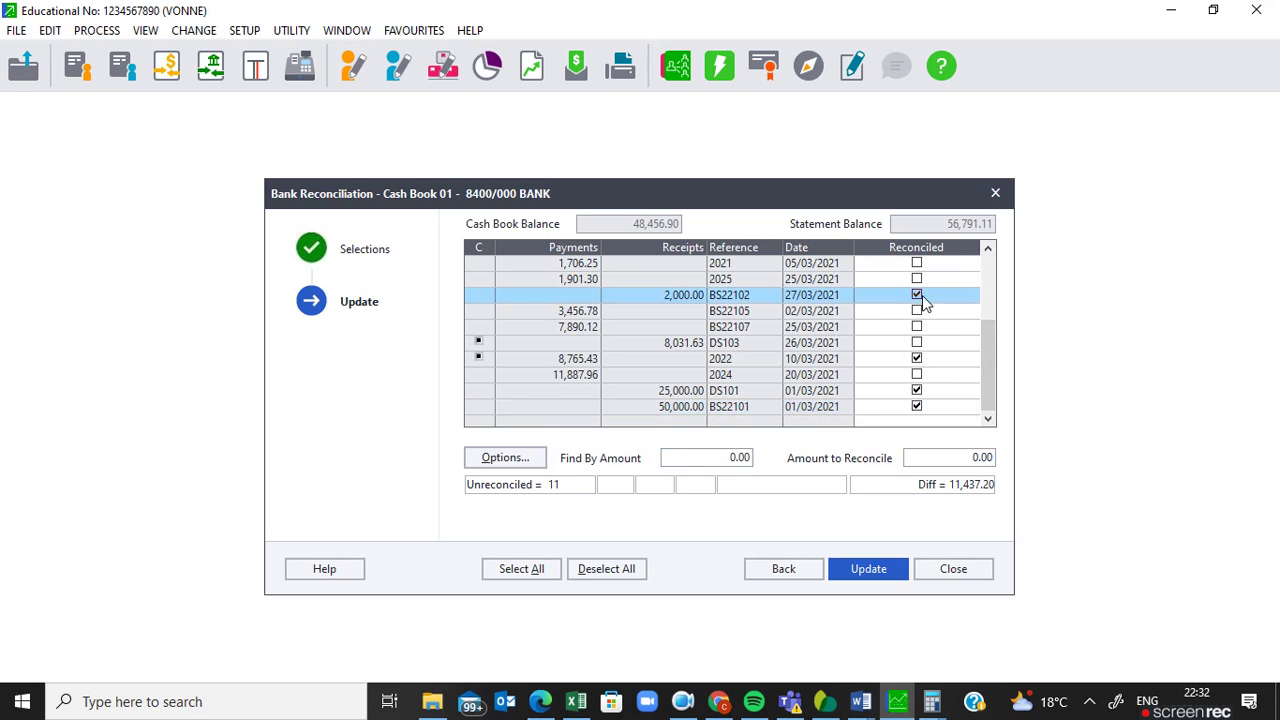
- Scroll back to the first transactions and mark the 184.49 BS22103 receipt reconciled
{"action": "left_click", "coordinate": [988, 249]}
{"action": "left_click", "coordinate": [988, 249]}
{"action": "left_click", "coordinate": [988, 249]}
{"action": "left_click", "coordinate": [988, 249]}
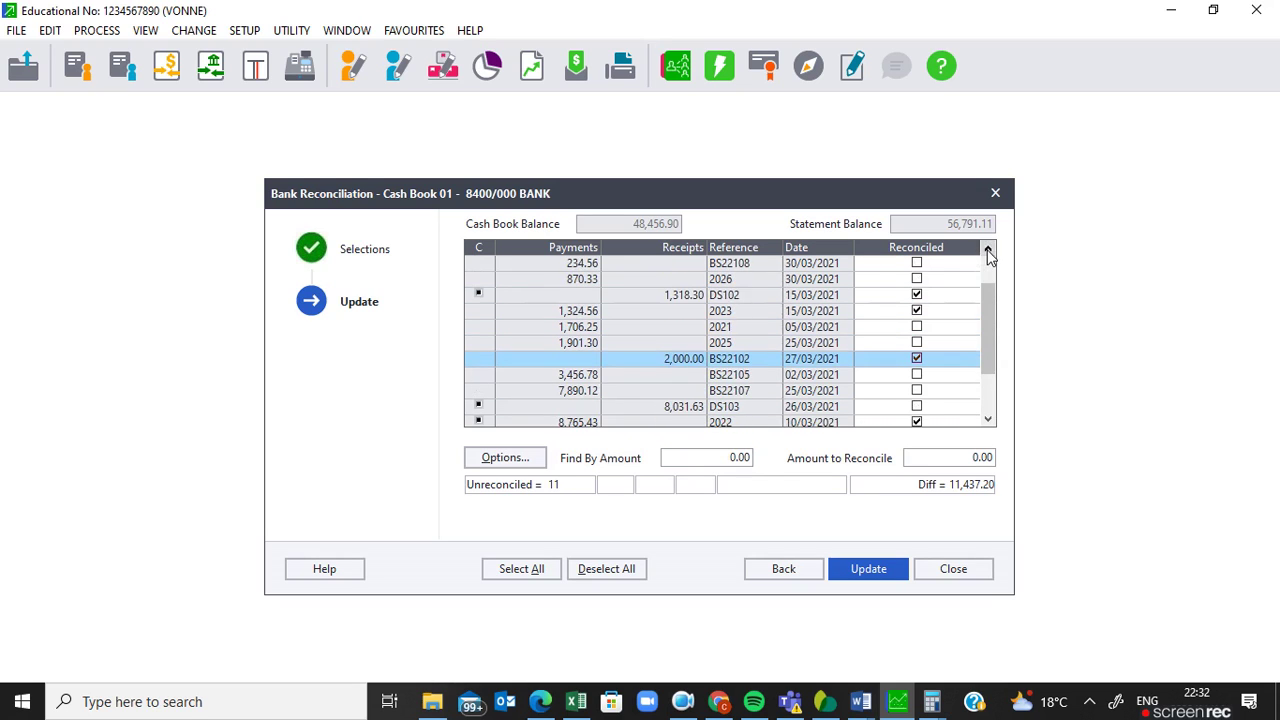
{"action": "left_click", "coordinate": [988, 249]}
{"action": "left_click", "coordinate": [988, 249]}
{"action": "left_click", "coordinate": [988, 249]}
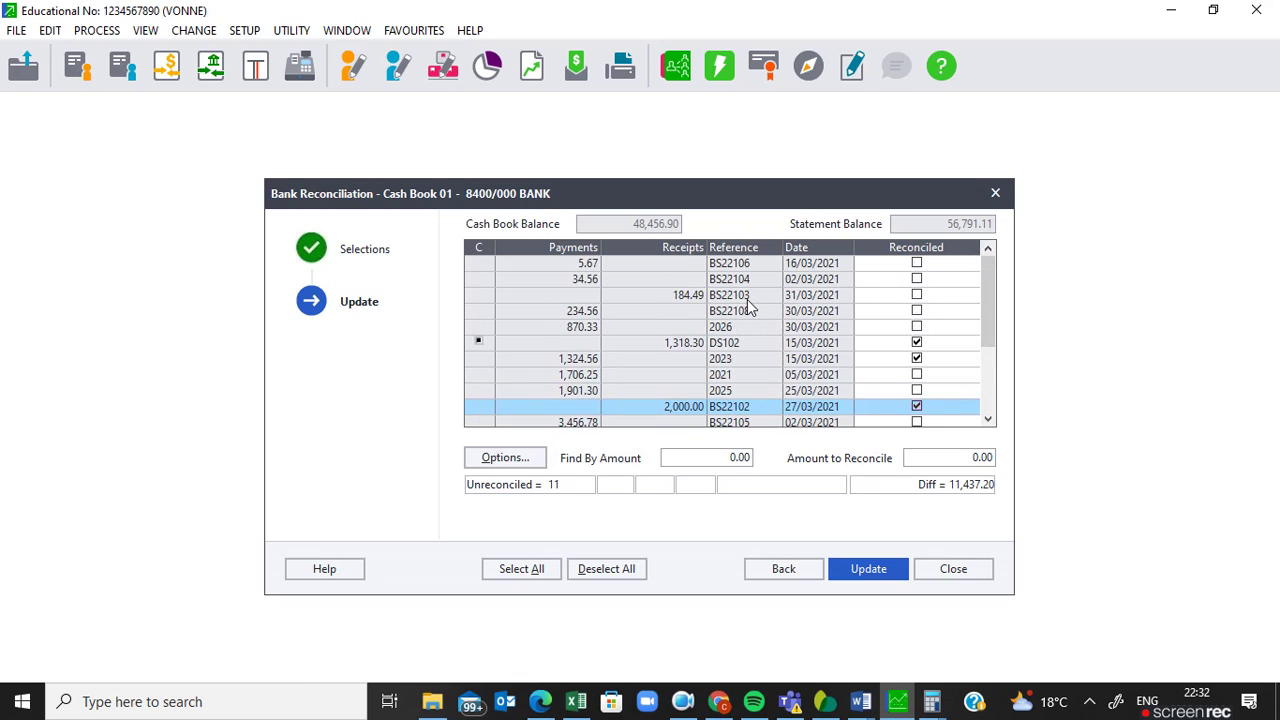
{"action": "left_click", "coordinate": [917, 296]}
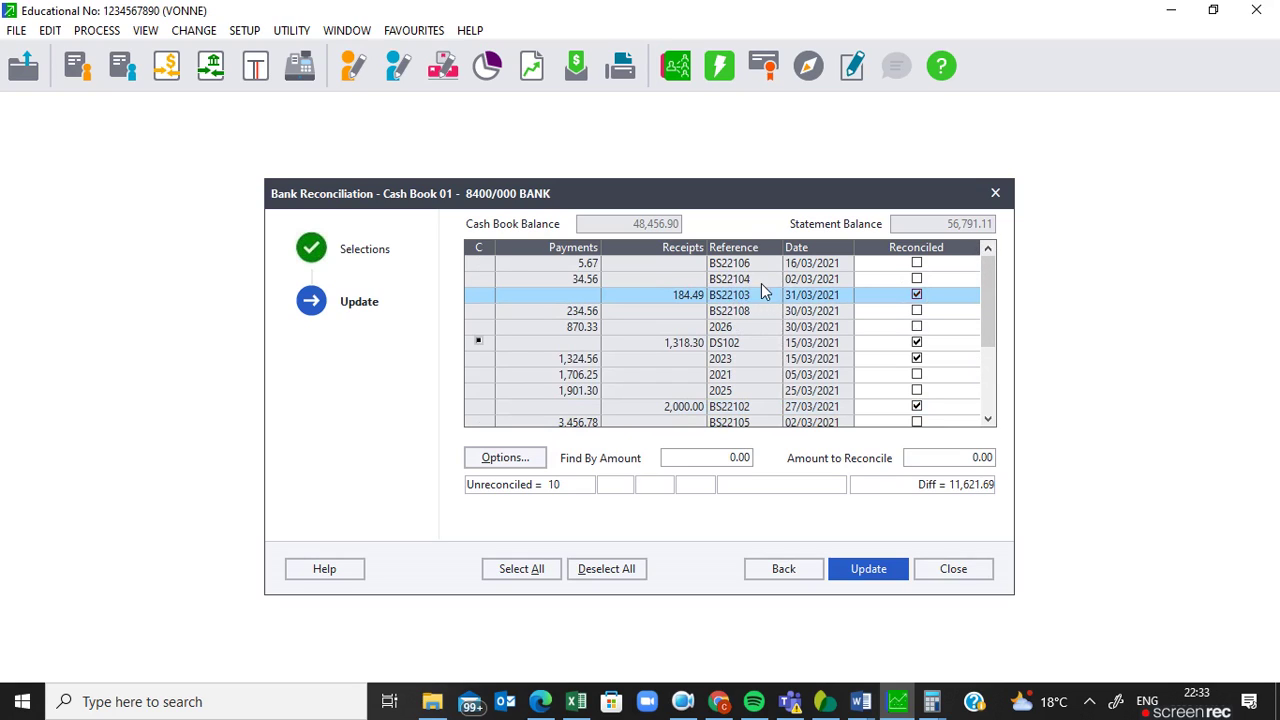
- Mark the 34.56 BS22104 payment, BS22105 and BS22106 as reconciled
{"action": "left_click", "coordinate": [916, 280]}
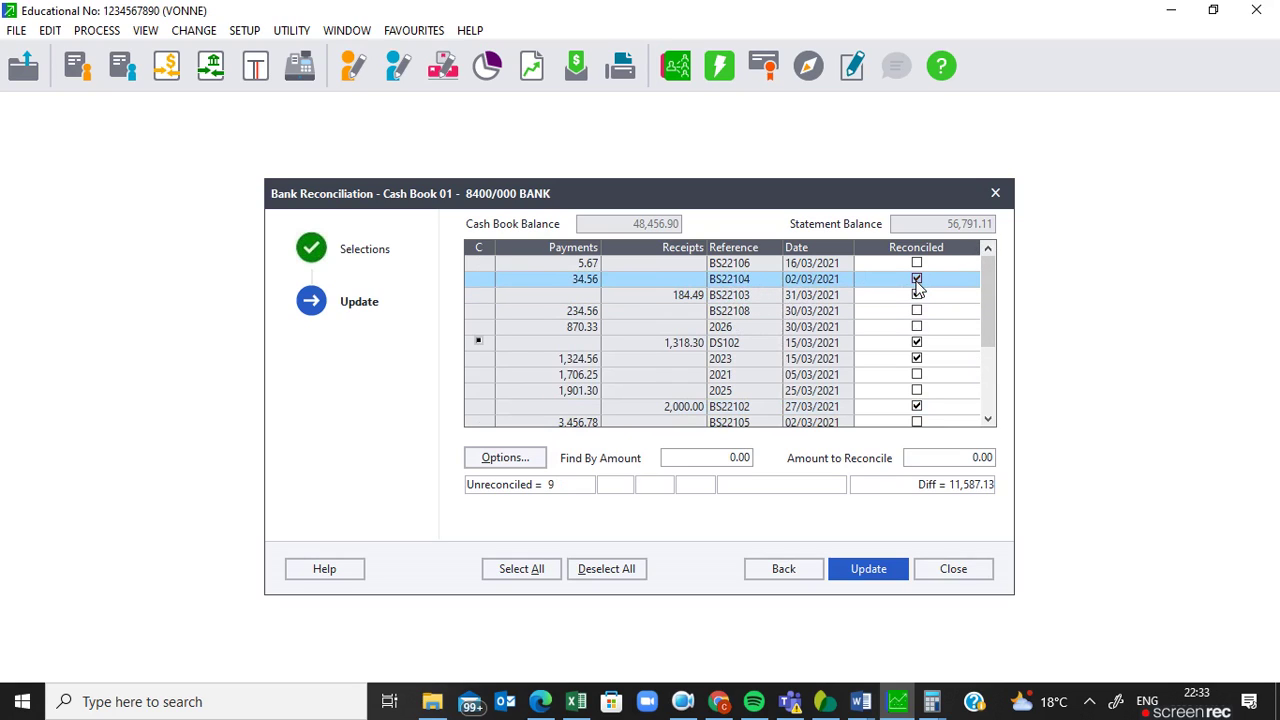
{"action": "left_click", "coordinate": [988, 421]}
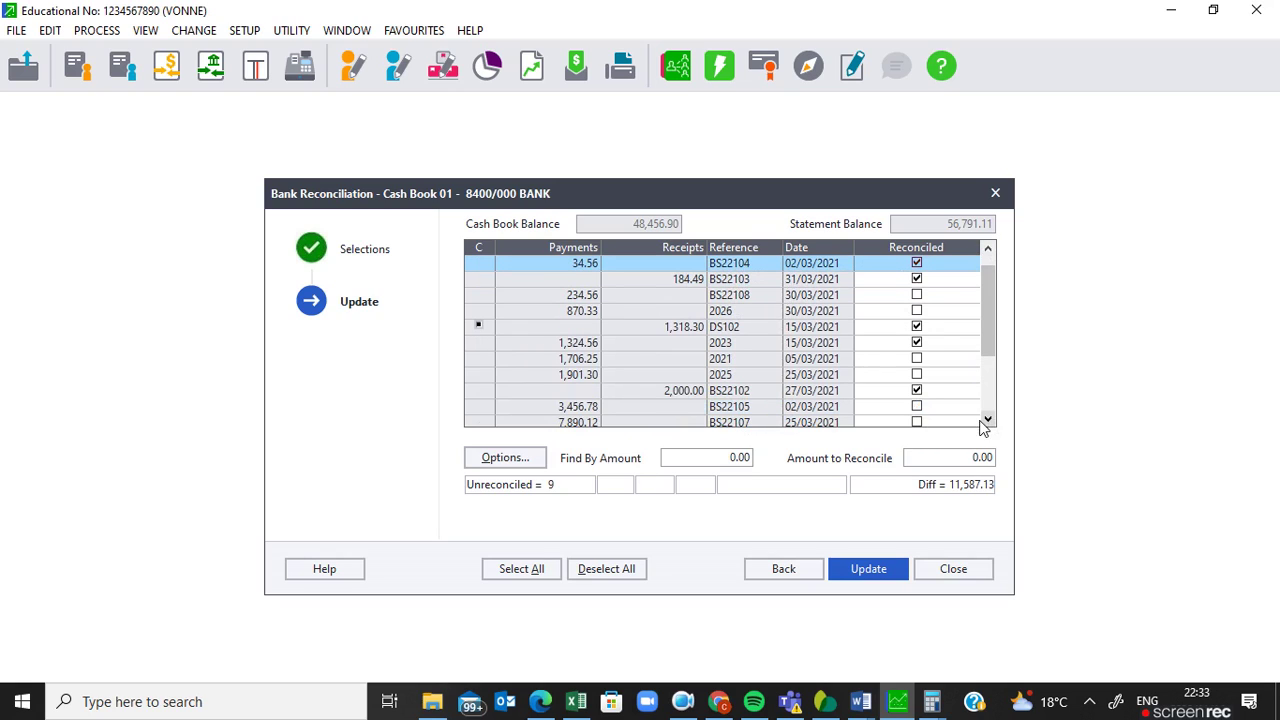
{"action": "left_click", "coordinate": [917, 407]}
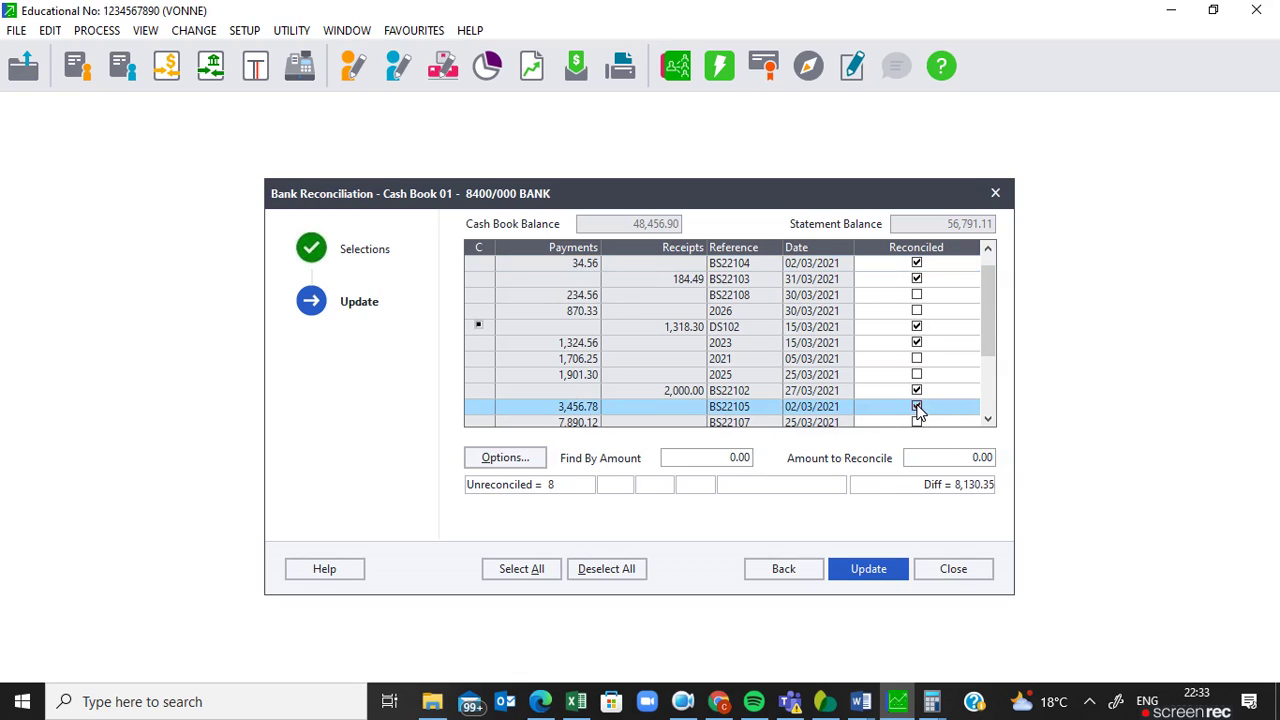
{"action": "left_click", "coordinate": [987, 250]}
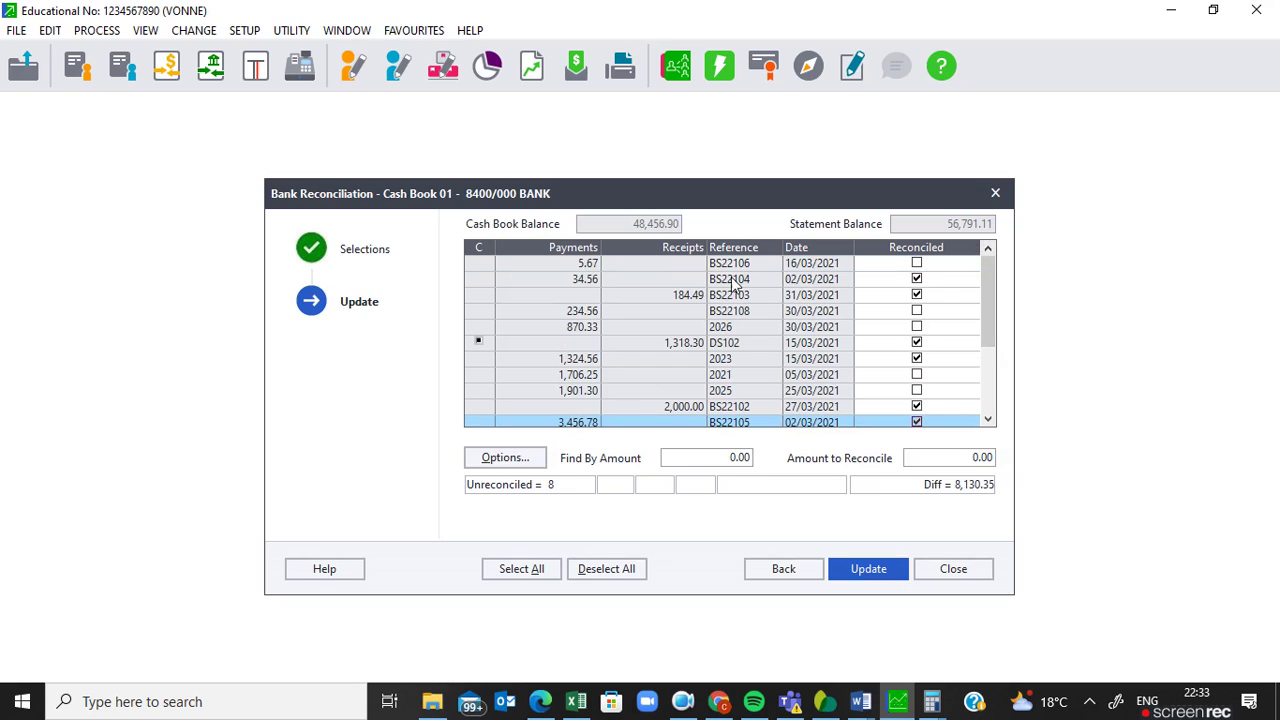
{"action": "left_click", "coordinate": [917, 263]}
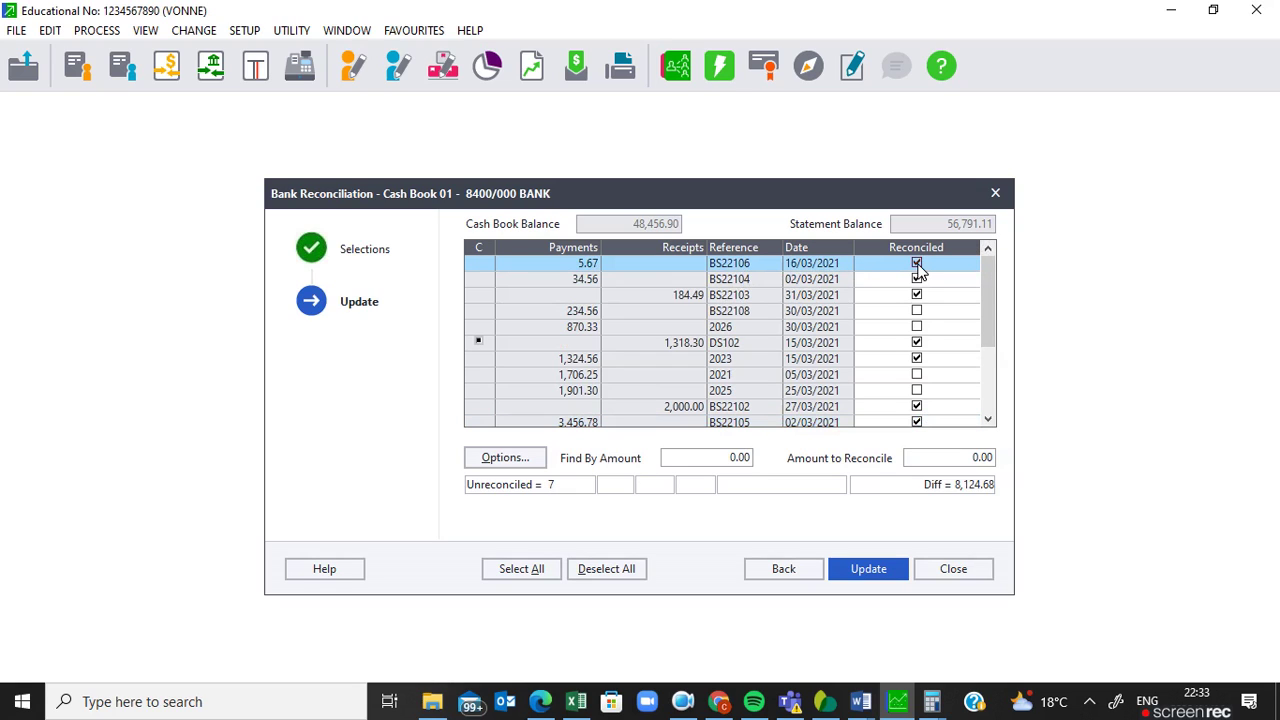
- Mark BS22107 and BS22108 reconciled so the reconciliation reads In Balance
{"action": "left_click", "coordinate": [988, 420]}
{"action": "left_click", "coordinate": [988, 420]}
{"action": "left_click", "coordinate": [988, 420]}
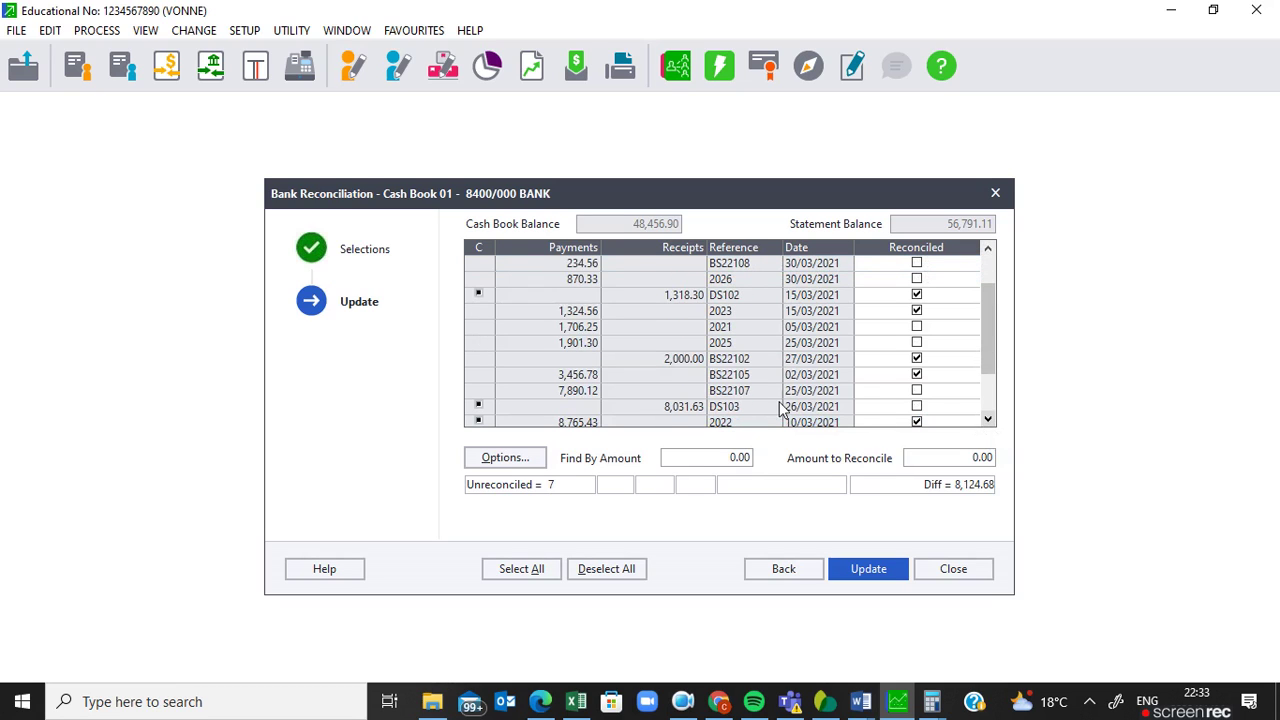
{"action": "left_click", "coordinate": [917, 391]}
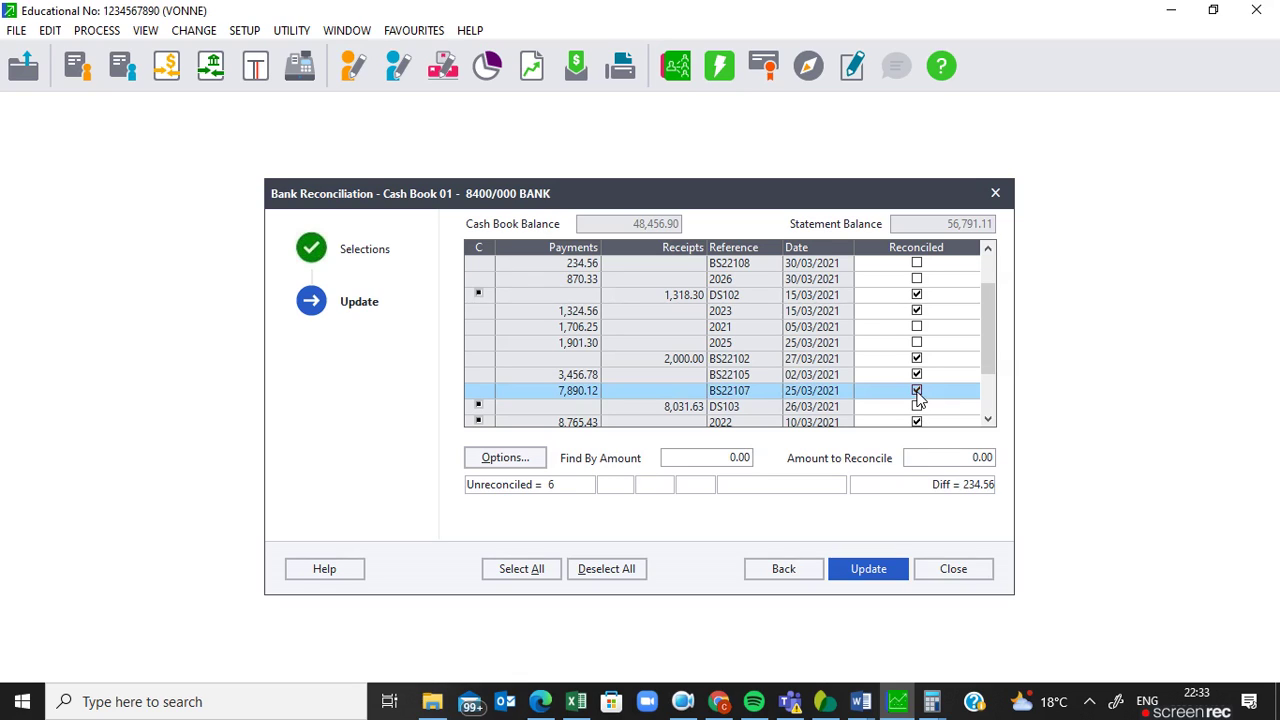
{"action": "left_click", "coordinate": [988, 420]}
{"action": "left_click", "coordinate": [988, 420]}
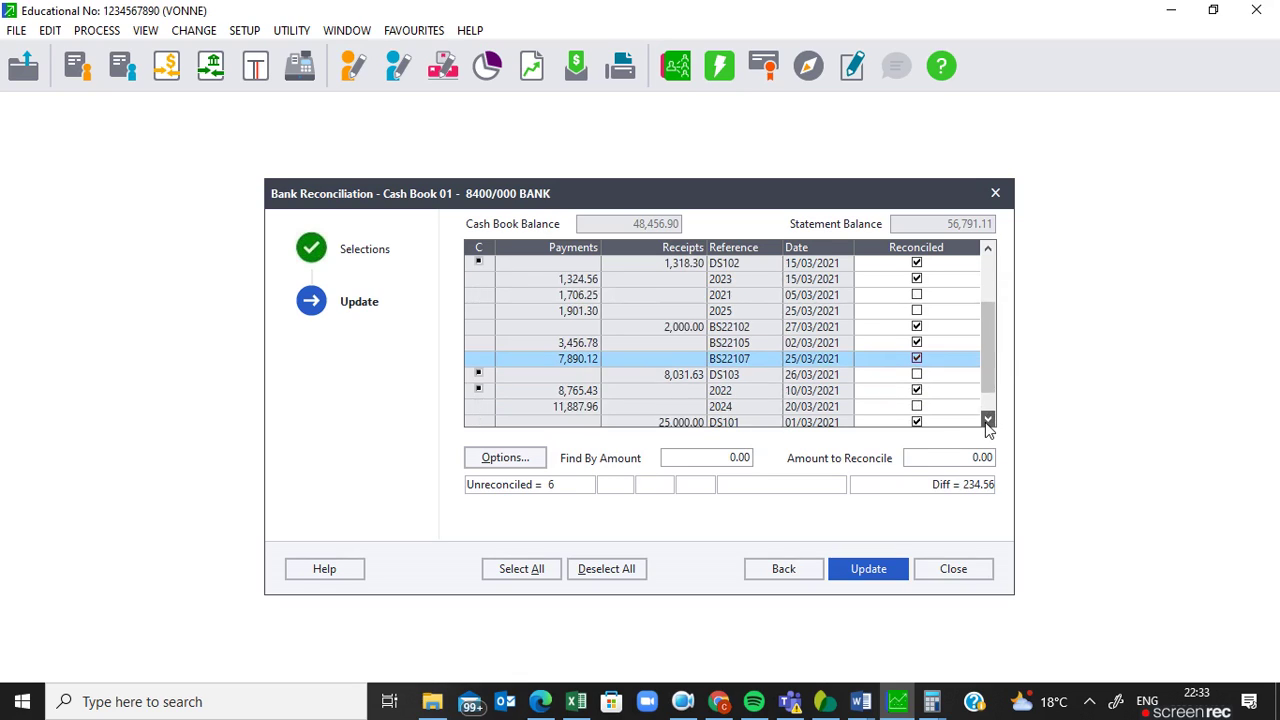
{"action": "left_click", "coordinate": [988, 420]}
{"action": "left_click", "coordinate": [988, 420]}
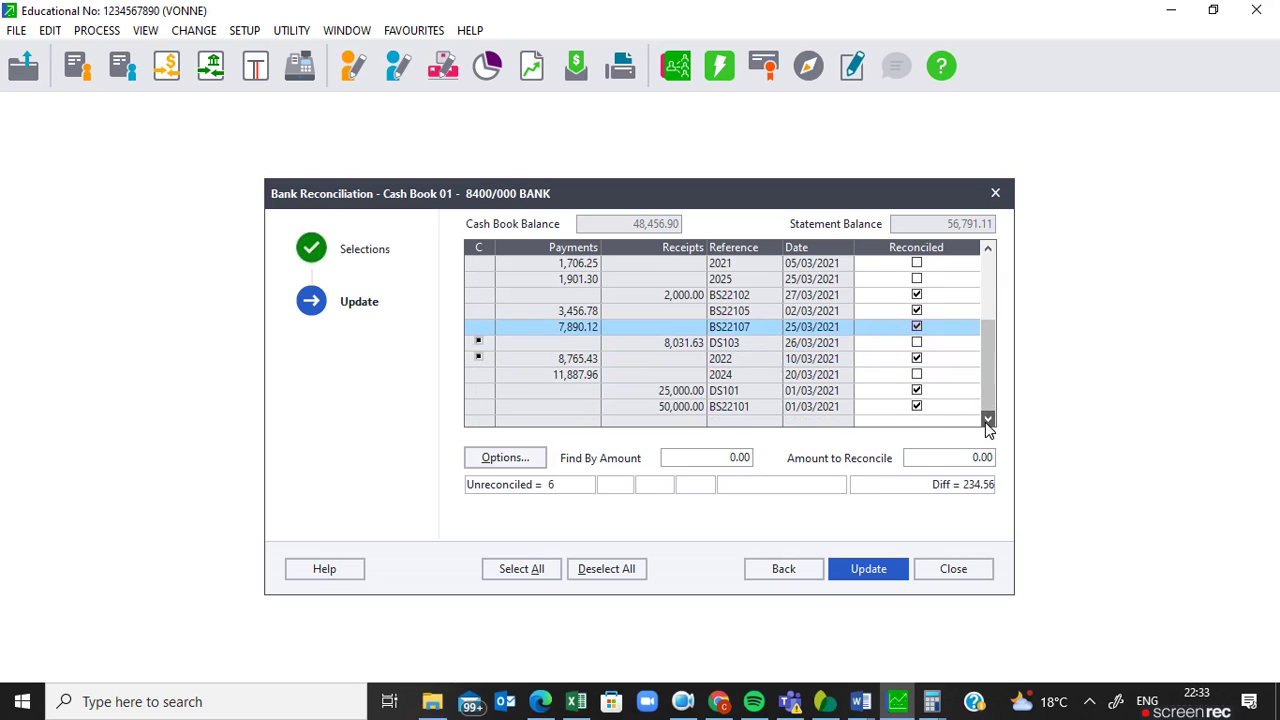
{"action": "left_click", "coordinate": [987, 249]}
{"action": "left_click", "coordinate": [987, 249]}
{"action": "left_click", "coordinate": [987, 249]}
{"action": "left_click", "coordinate": [987, 249]}
{"action": "left_click", "coordinate": [987, 249]}
{"action": "left_click", "coordinate": [987, 249]}
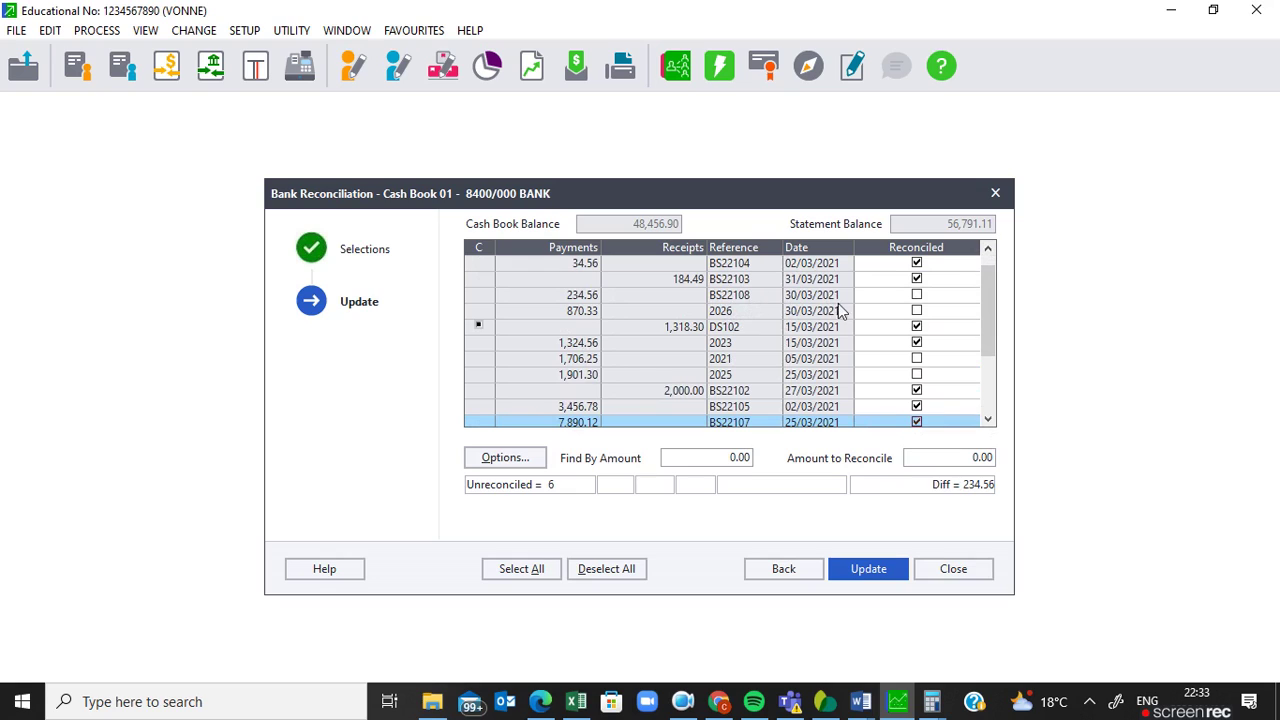
{"action": "left_click", "coordinate": [917, 296]}
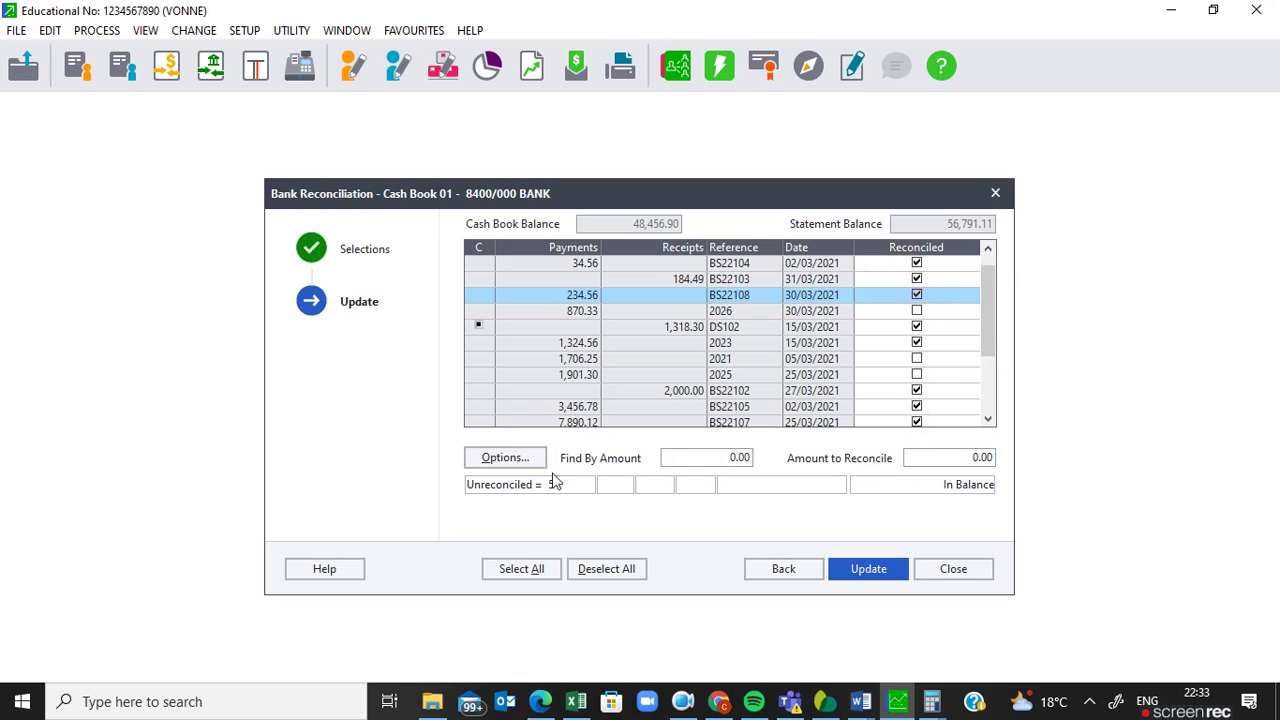
{"action": "left_click", "coordinate": [514, 465]}
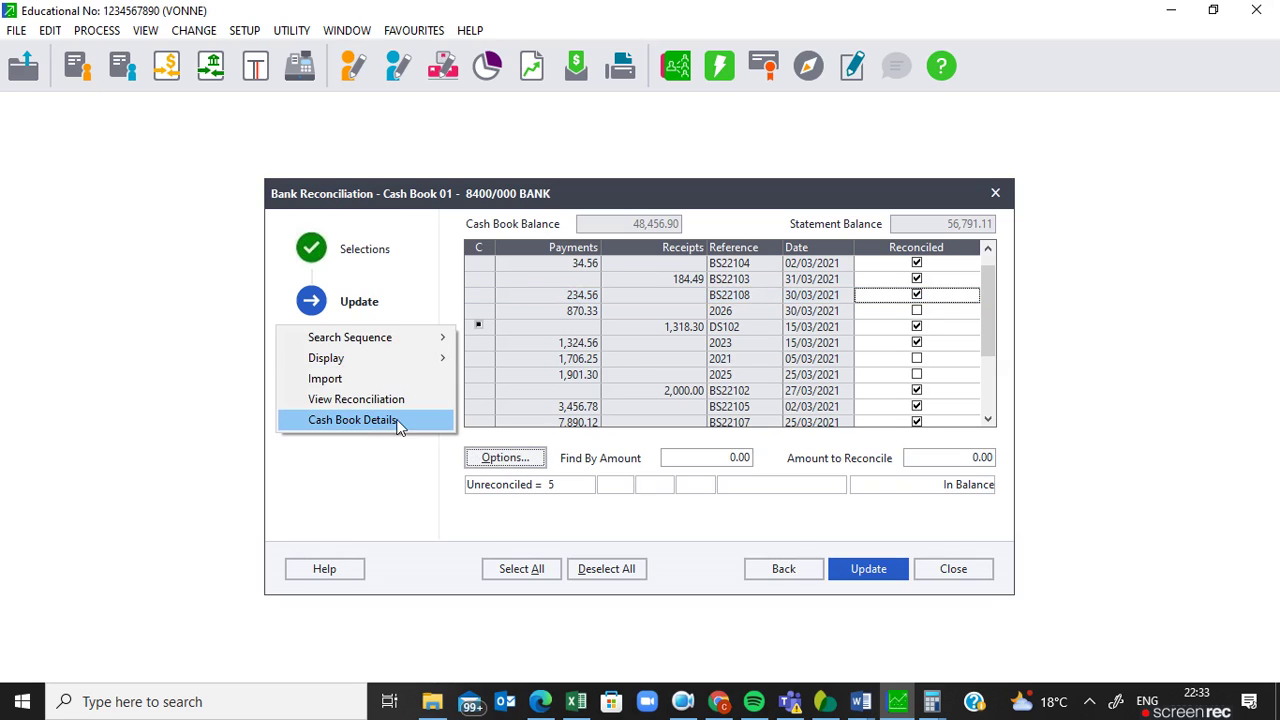
- View the reconciliation report on screen, showing reconciled balance 48,456.90 and difference 0.00
{"action": "left_click", "coordinate": [356, 399]}
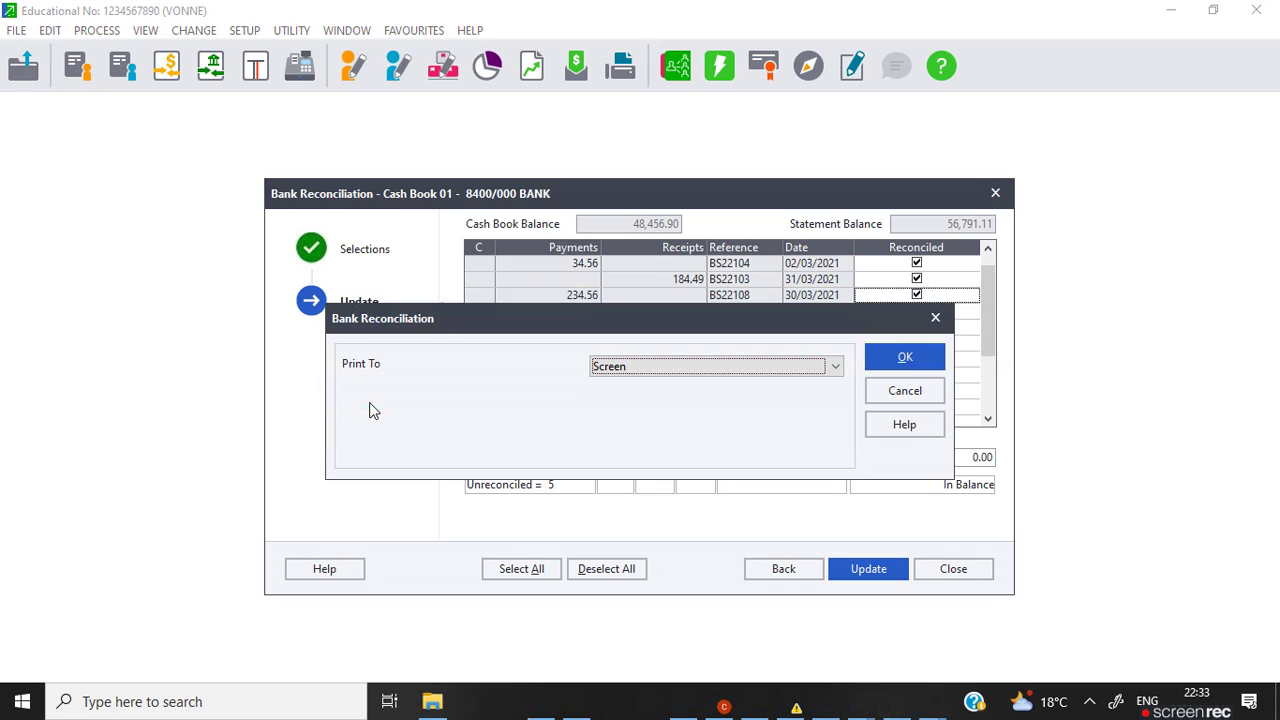
{"action": "left_click", "coordinate": [897, 359]}
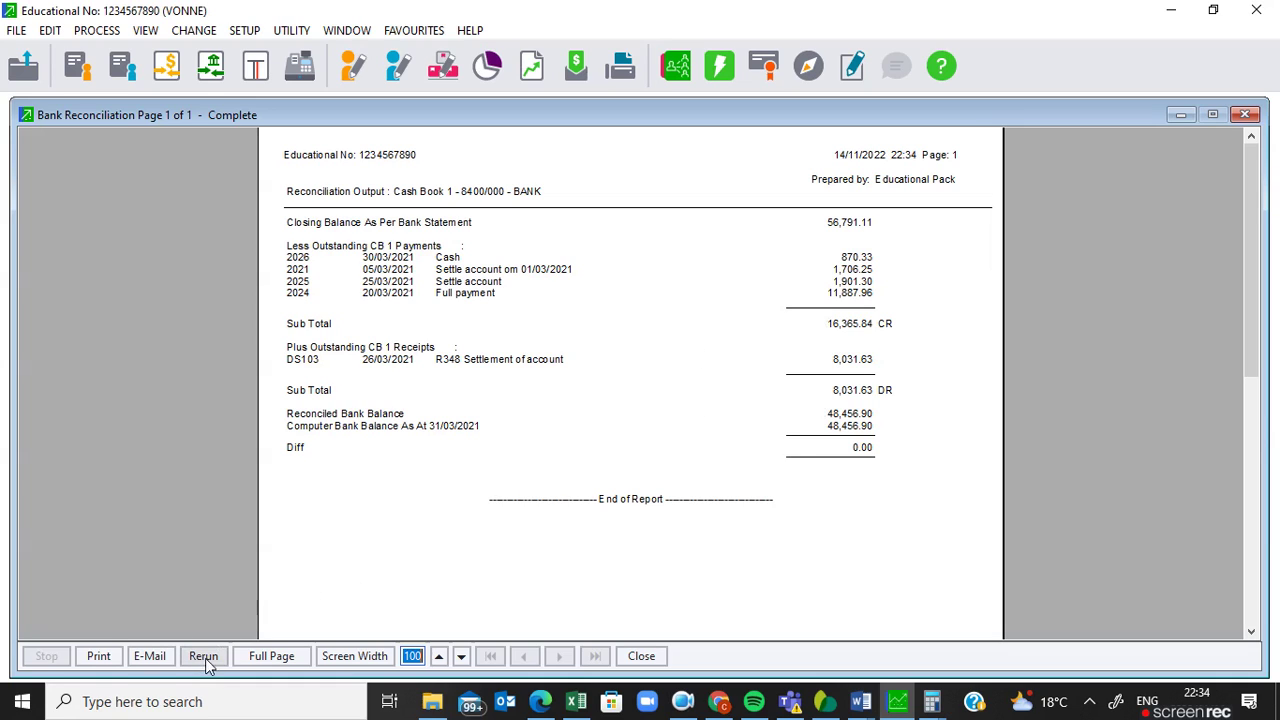
- Print the report to Microsoft Print to PDF, saving it as BRS in CFSN4 VIDEOS
{"action": "left_click", "coordinate": [100, 660]}
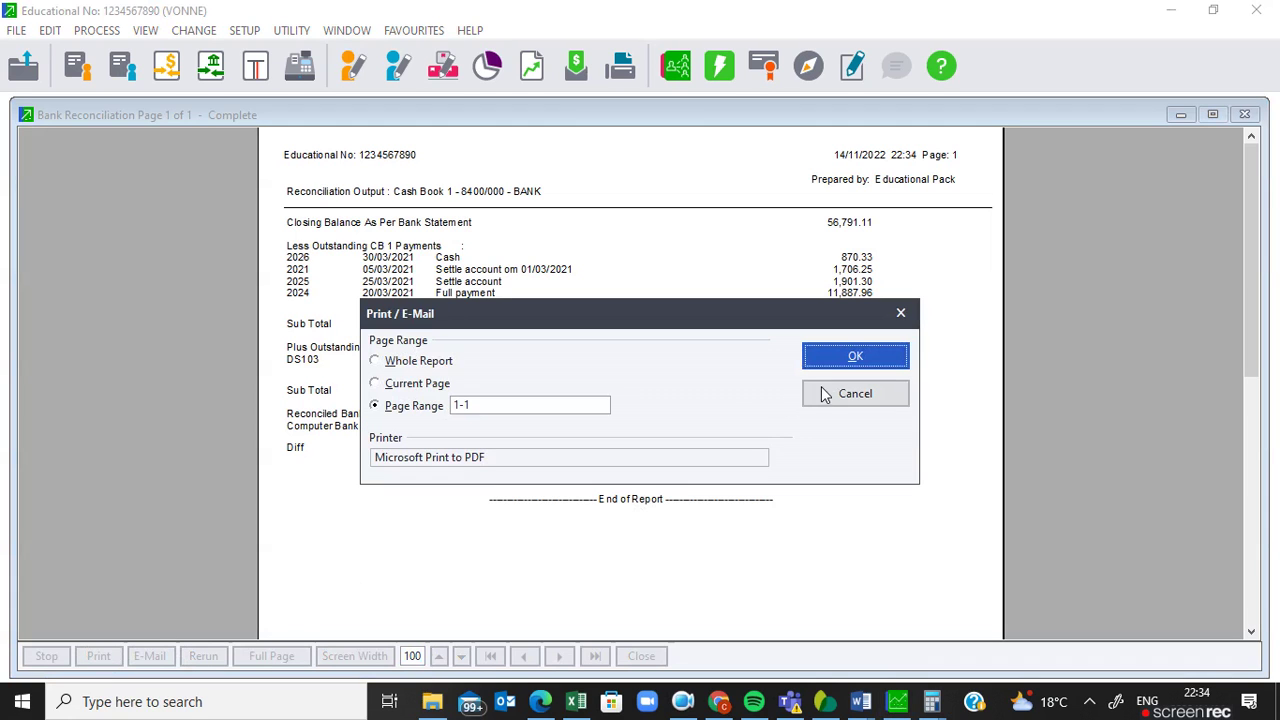
{"action": "left_click", "coordinate": [850, 356]}
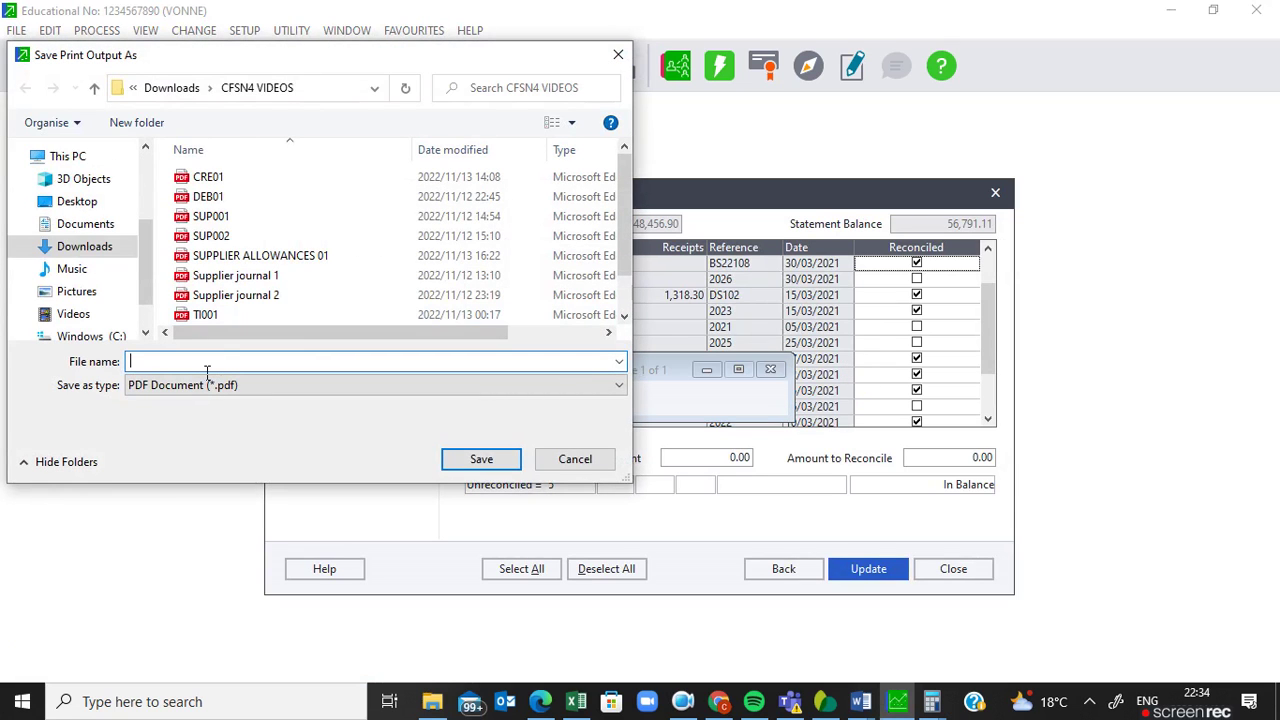
{"action": "left_click", "coordinate": [506, 459]}
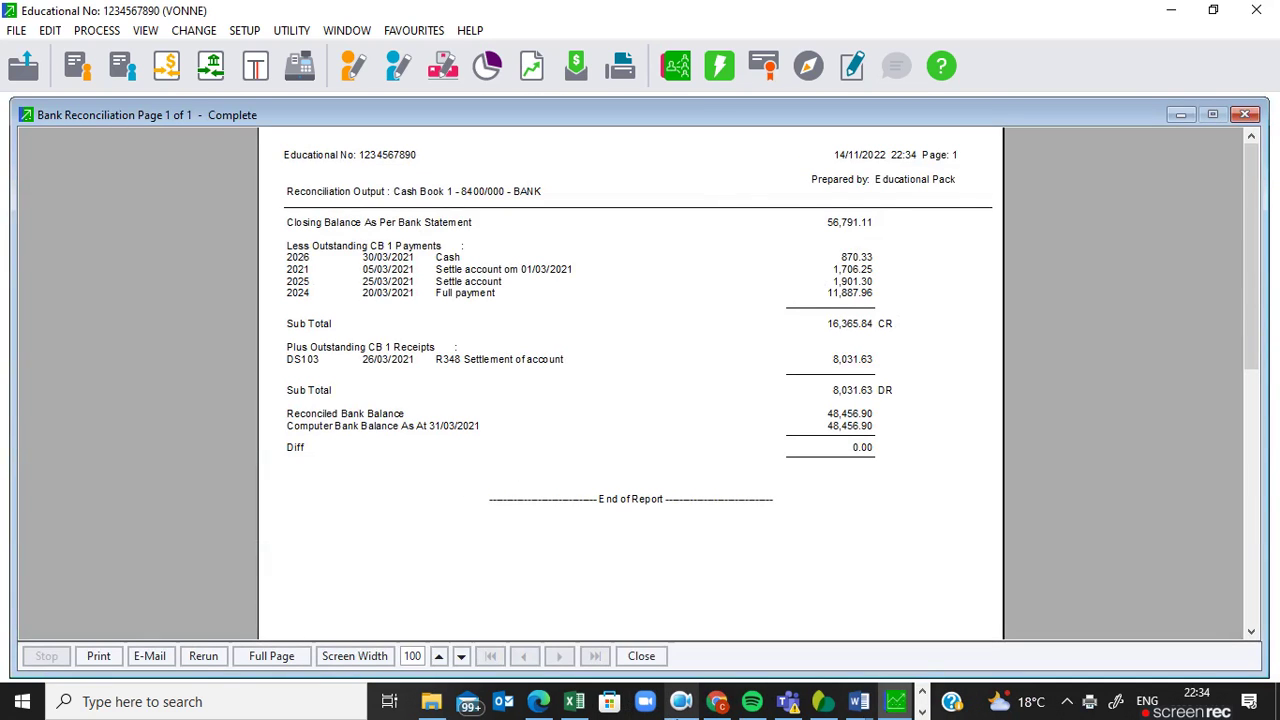
- Open BRS.pdf from the CFSN4 VIDEOS folder in File Explorer
{"action": "left_click", "coordinate": [431, 702]}
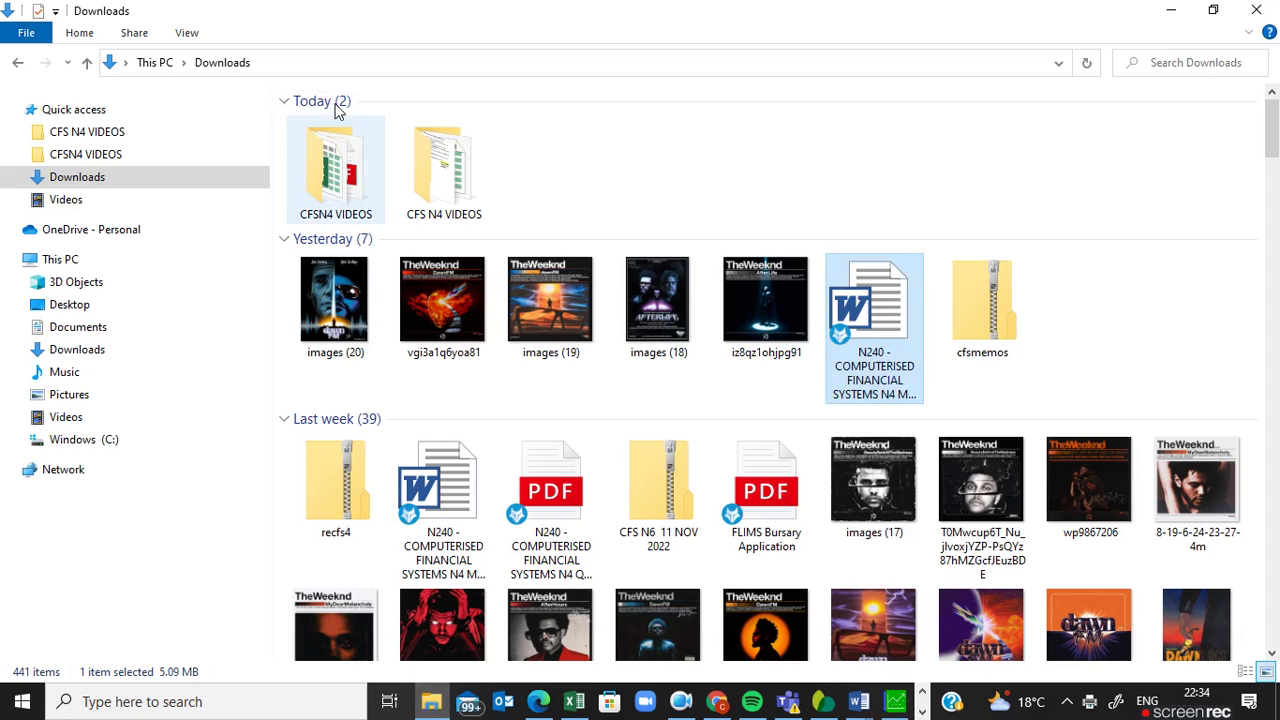
{"action": "double_click", "coordinate": [339, 174]}
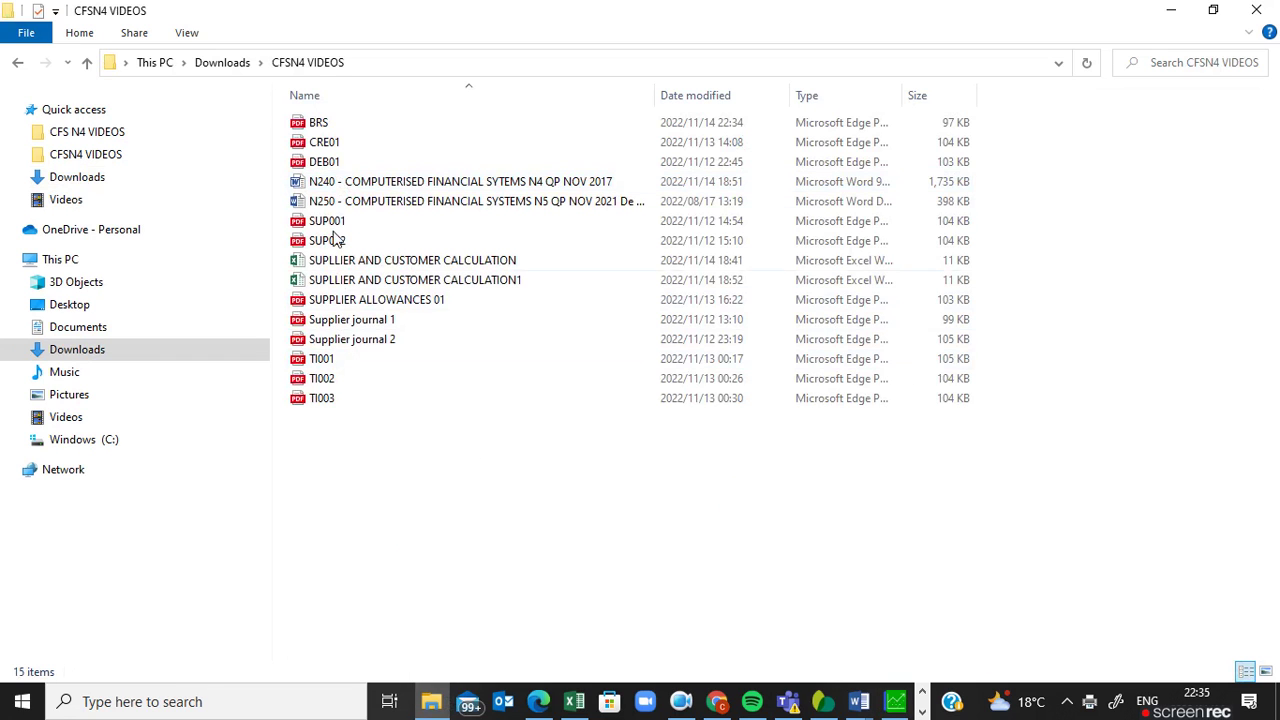
{"action": "double_click", "coordinate": [317, 121]}
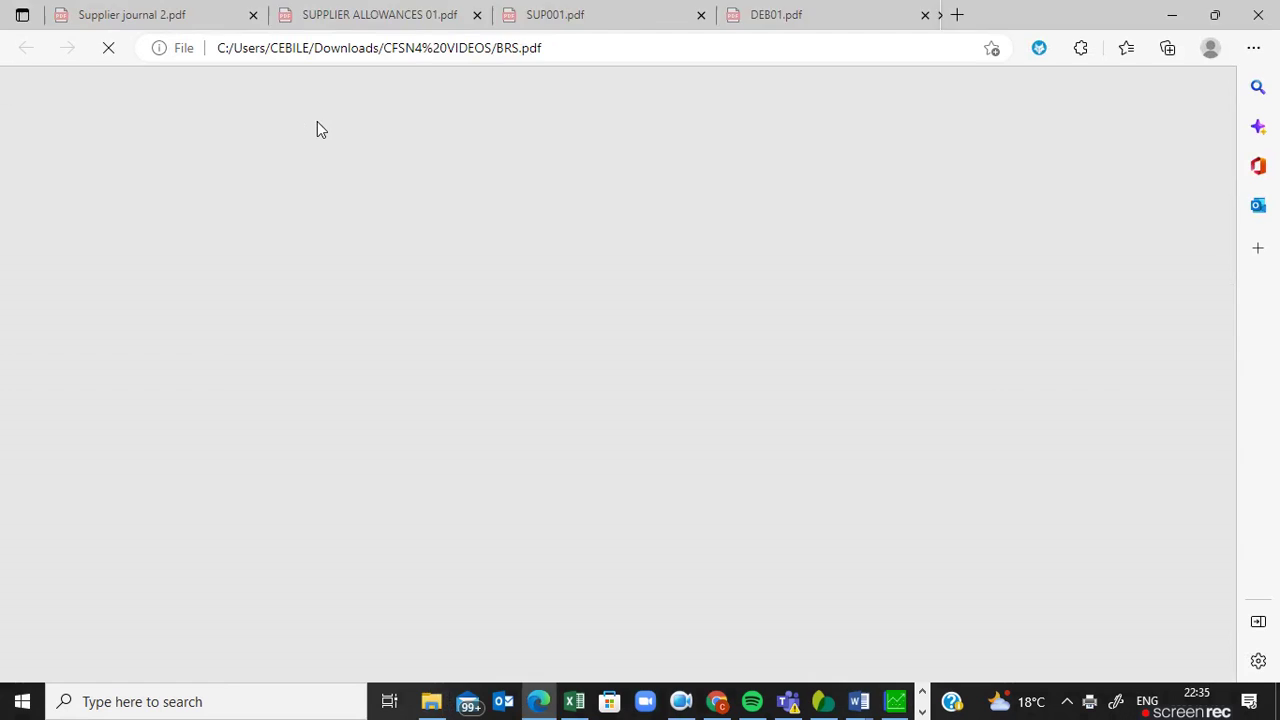